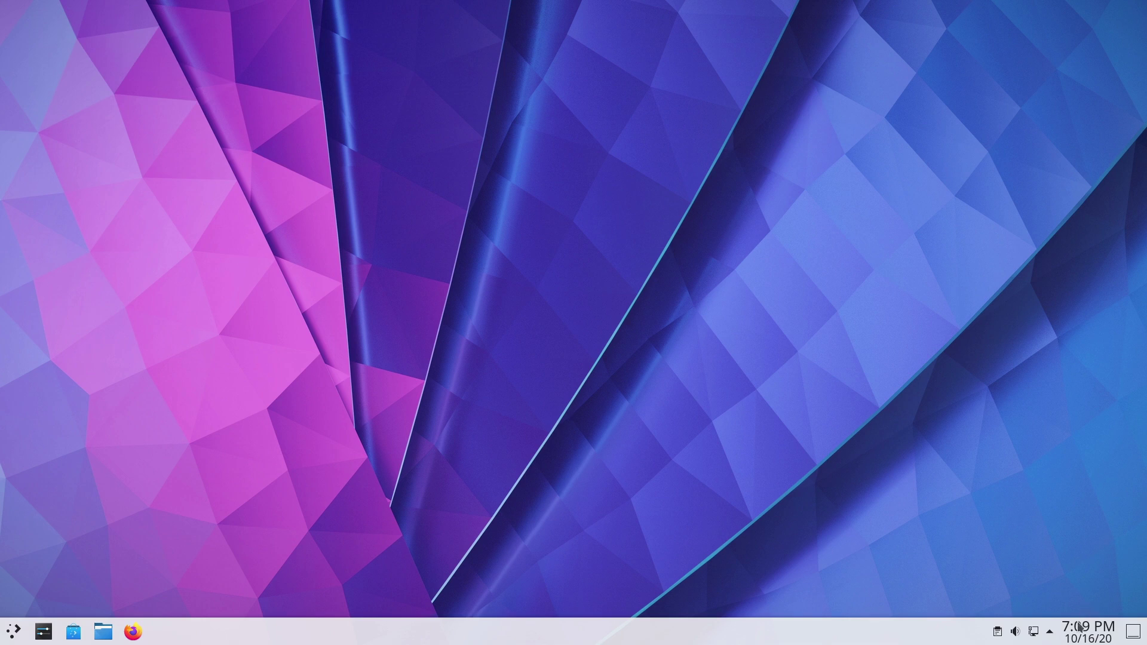
Open the application launcher menu, then close it again.
mouse_move(1092, 639)
left_click(21, 637)
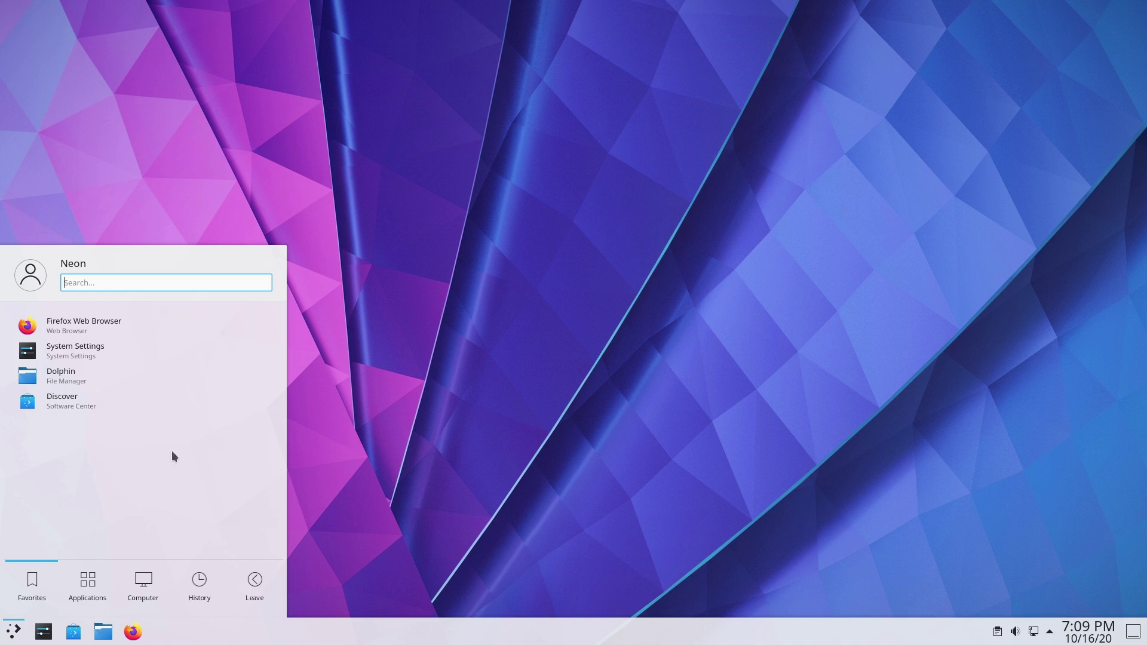
left_click(428, 443)
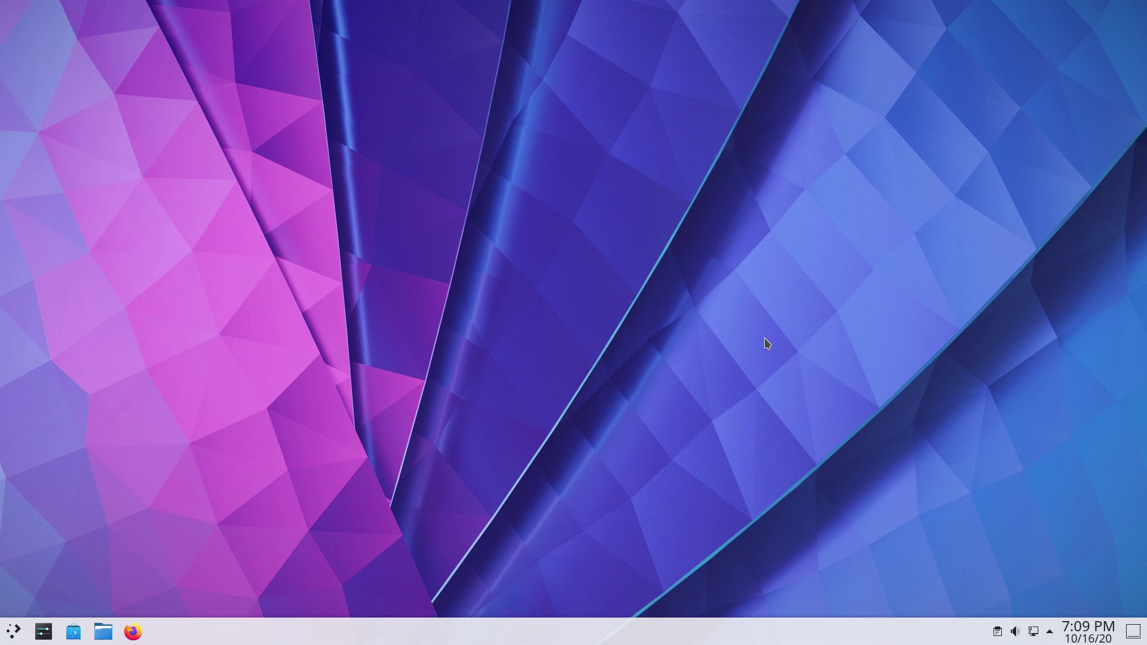
Raise, then lower the system volume to about 45%, and show the Status and Notifications tray popup.
key("XF86AudioRaiseVolume")
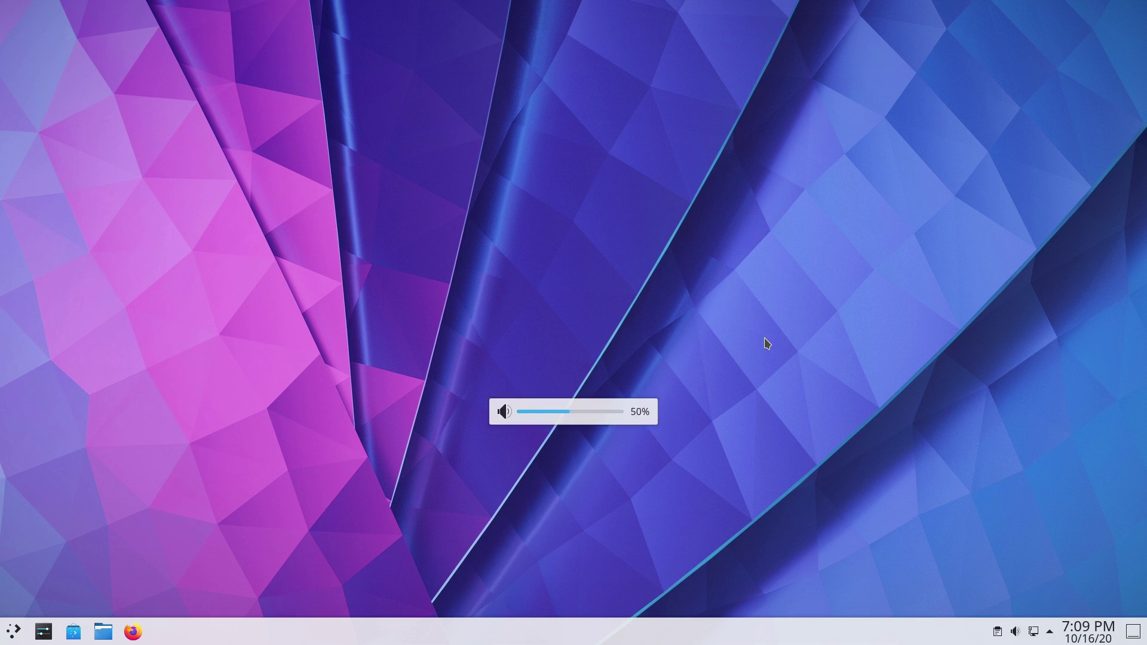
key("XF86AudioLowerVolume")
key("XF86AudioLowerVolume")
key("XF86AudioLowerVolume")
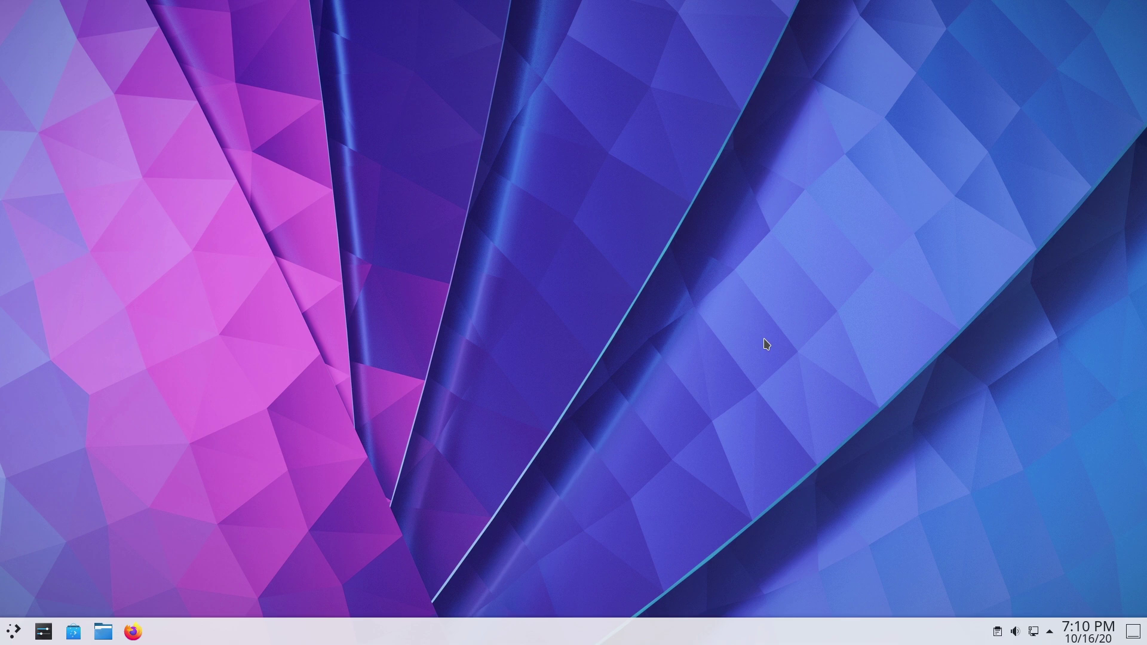
left_click(1049, 634)
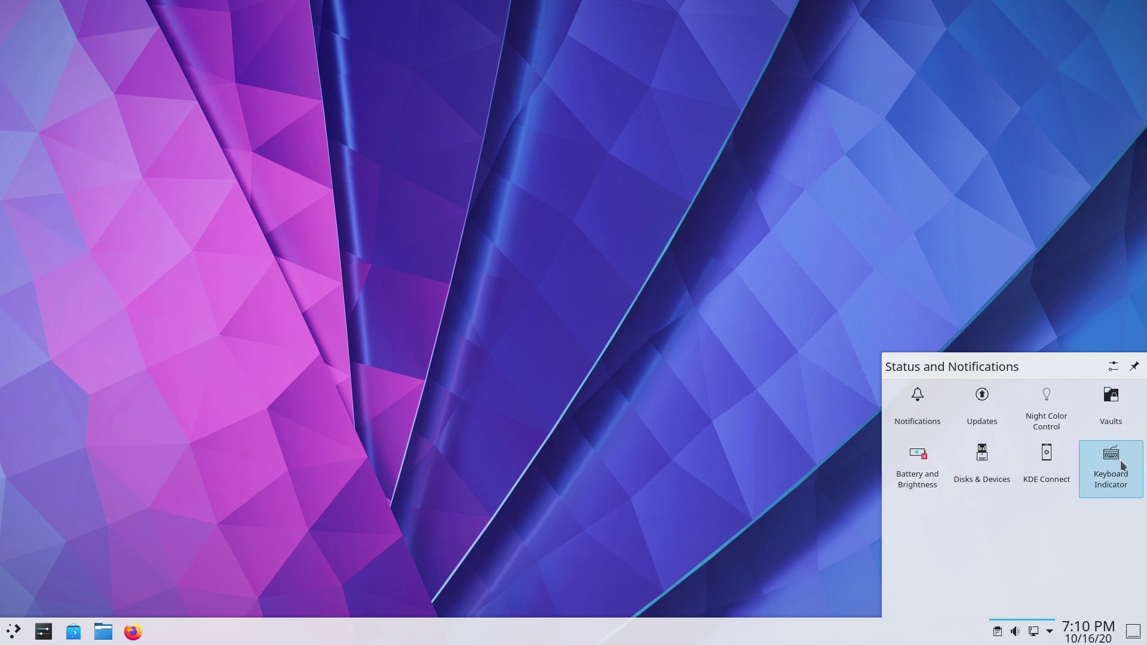
left_click(806, 475)
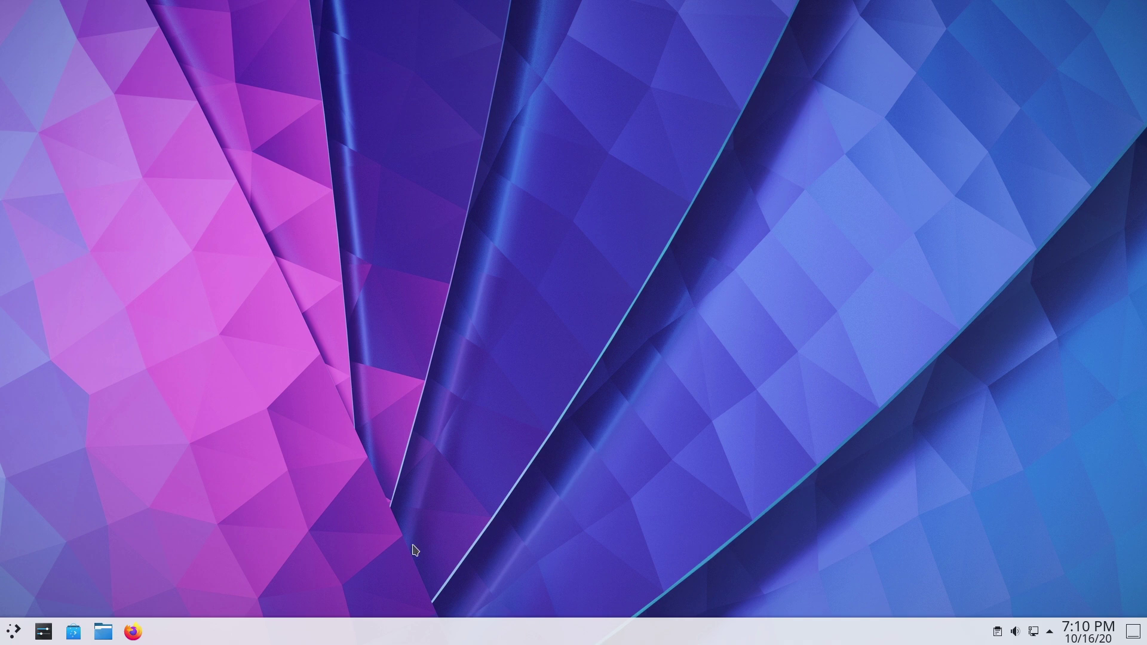
left_click(133, 634)
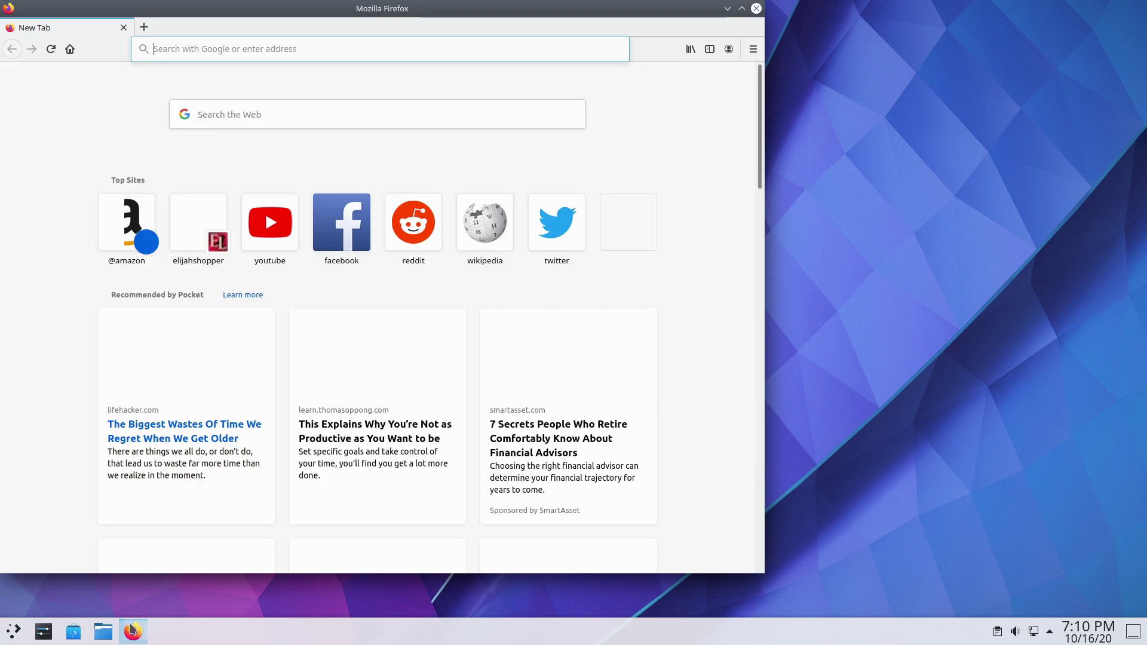
Toggle Firefox between minimized and restored from its taskbar entry, leaving it minimized.
left_click(133, 632)
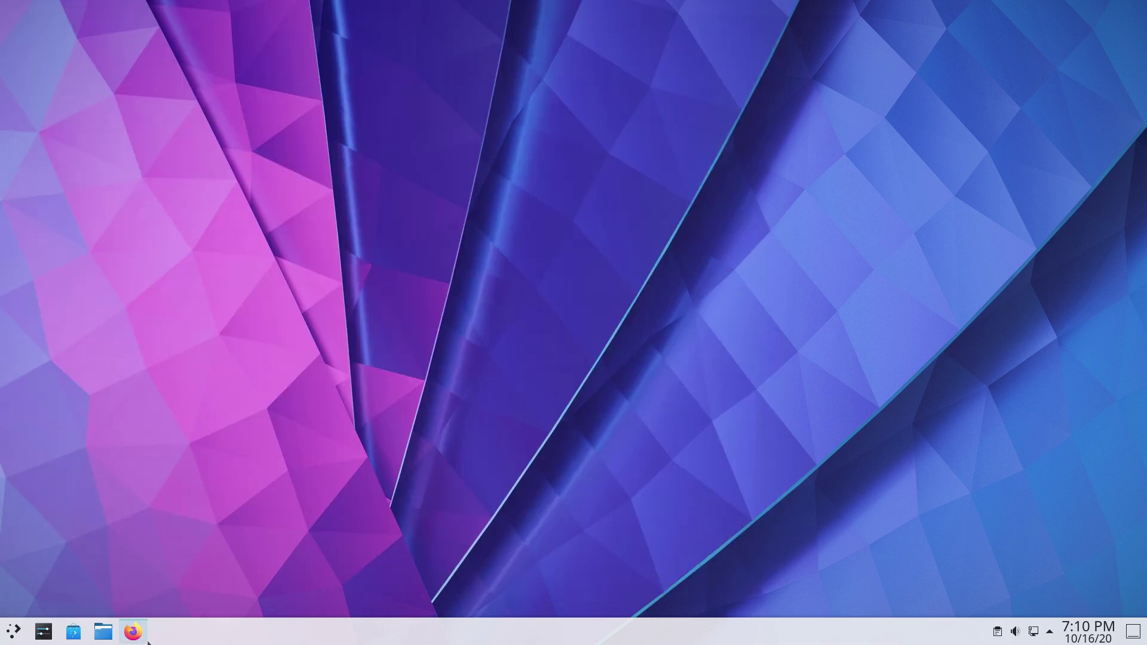
left_click(132, 633)
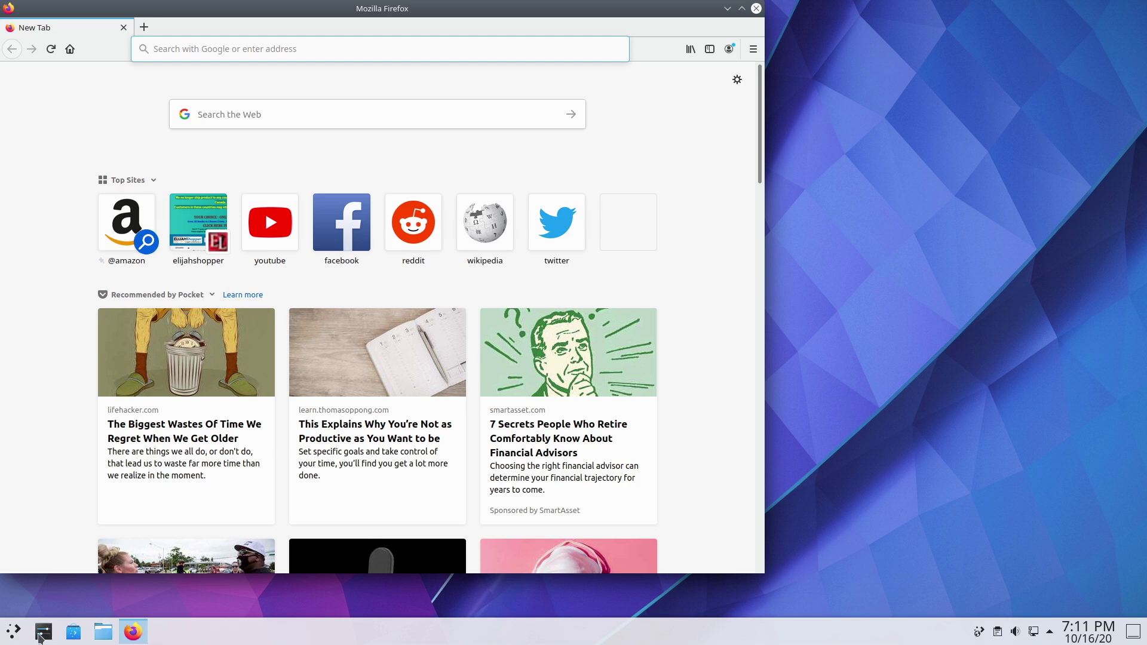
left_click(133, 631)
left_click(132, 630)
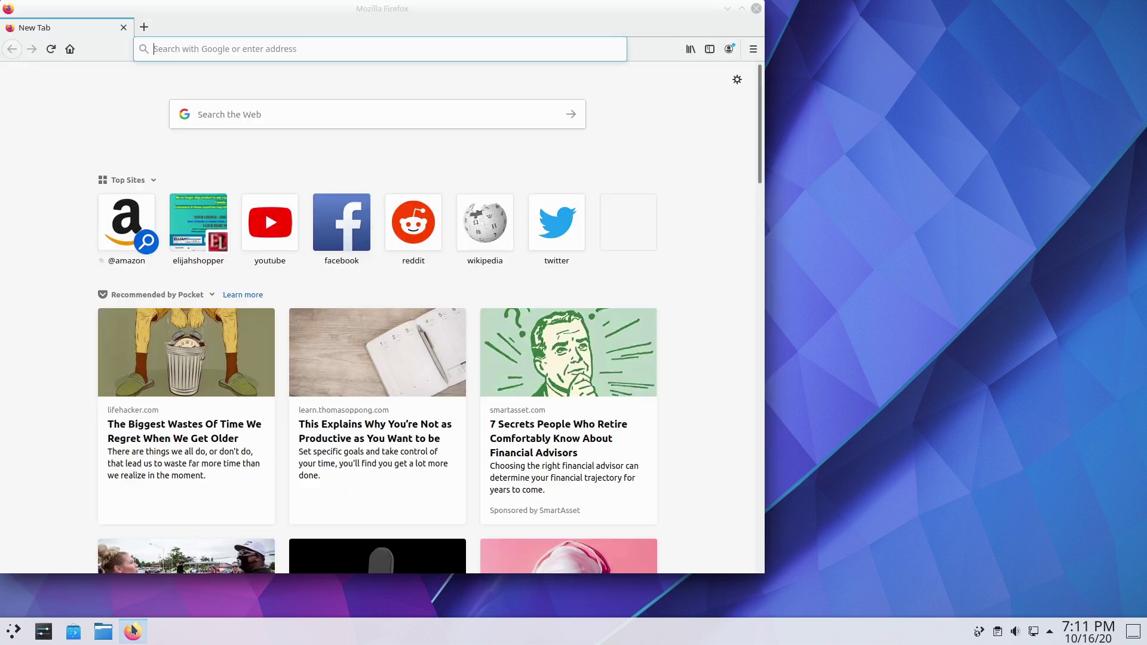
left_click(133, 630)
left_click(133, 630)
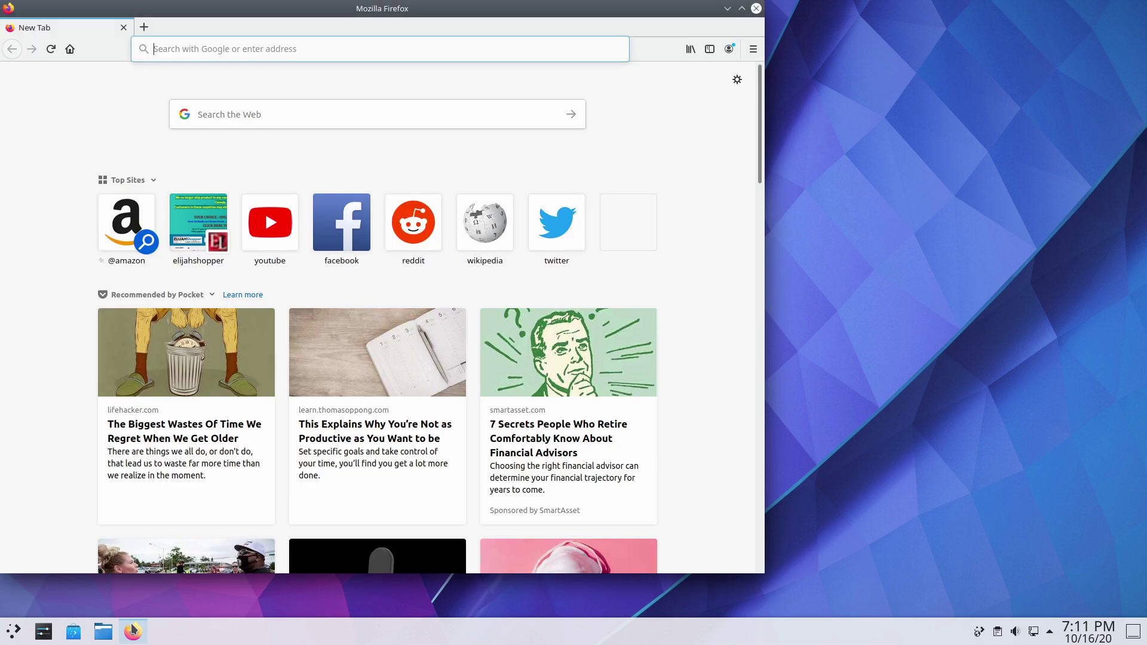
left_click(132, 630)
left_click(132, 631)
left_click(133, 630)
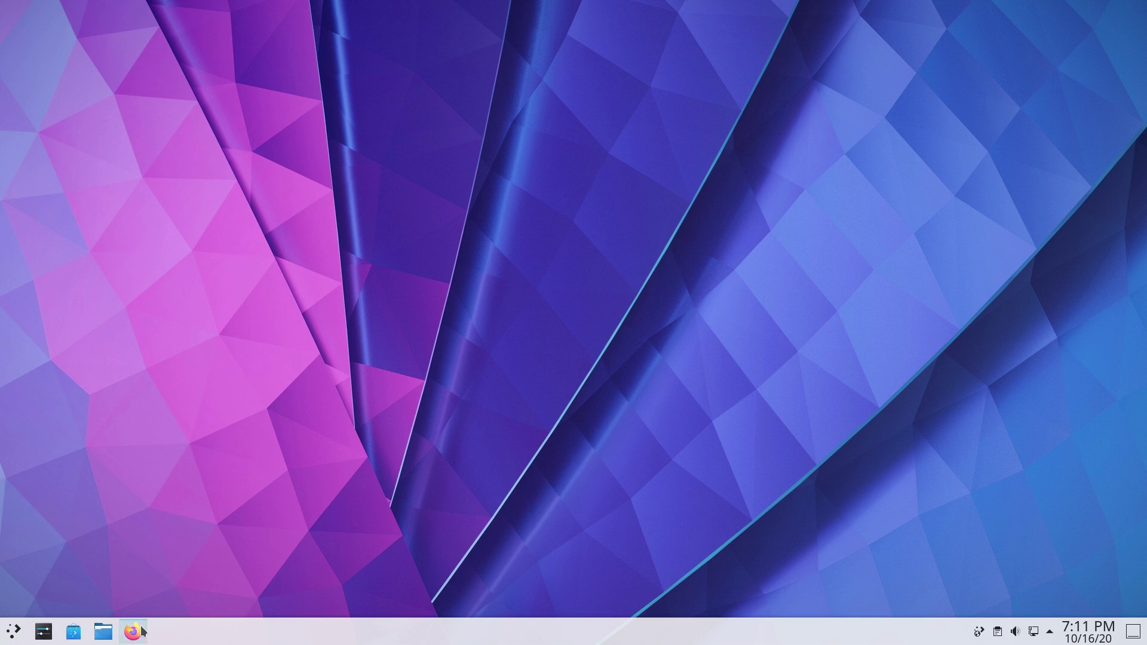
Open Dolphin at Home, switch between it and Firefox, then minimize both windows.
mouse_move(143, 632)
left_click(103, 631)
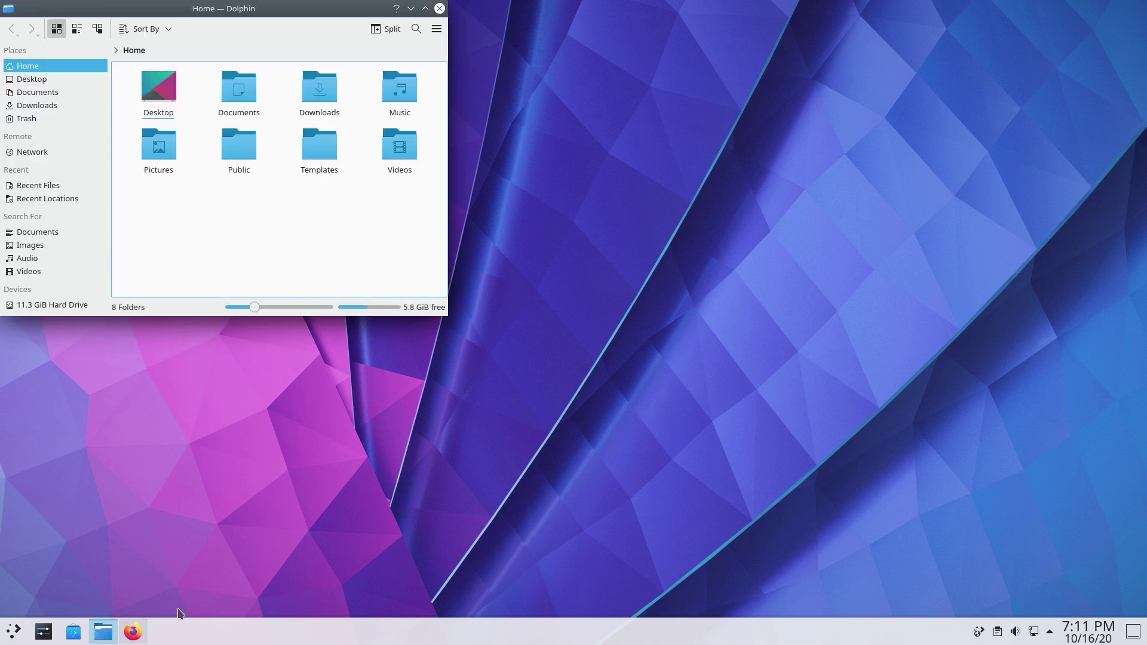
left_click(133, 631)
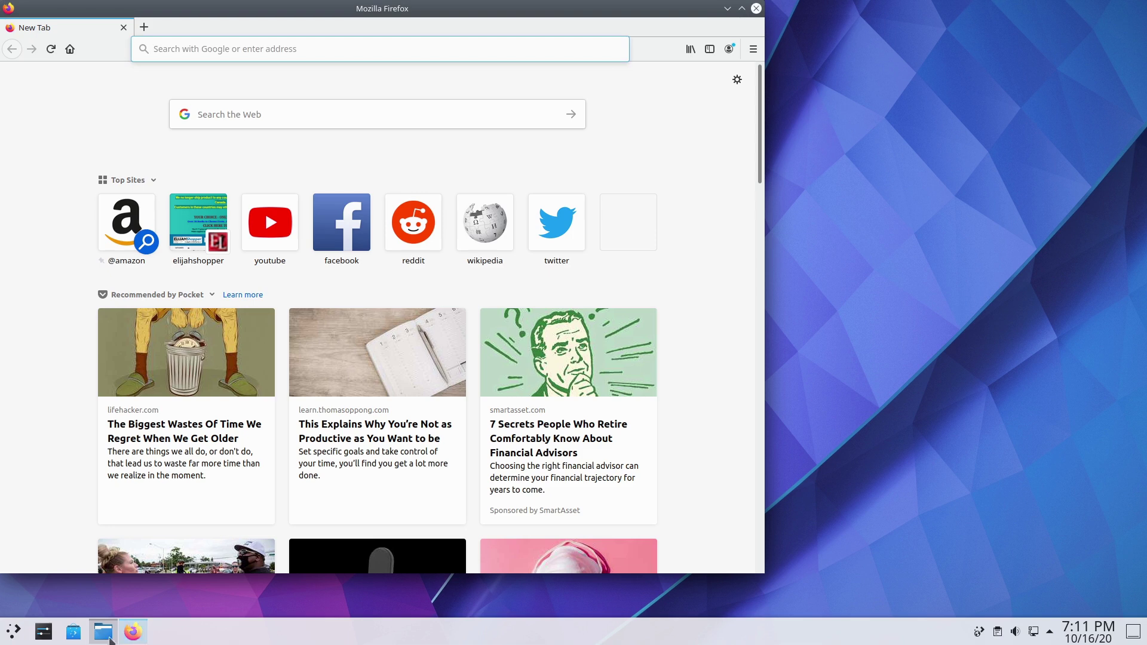
left_click(105, 633)
left_click(107, 635)
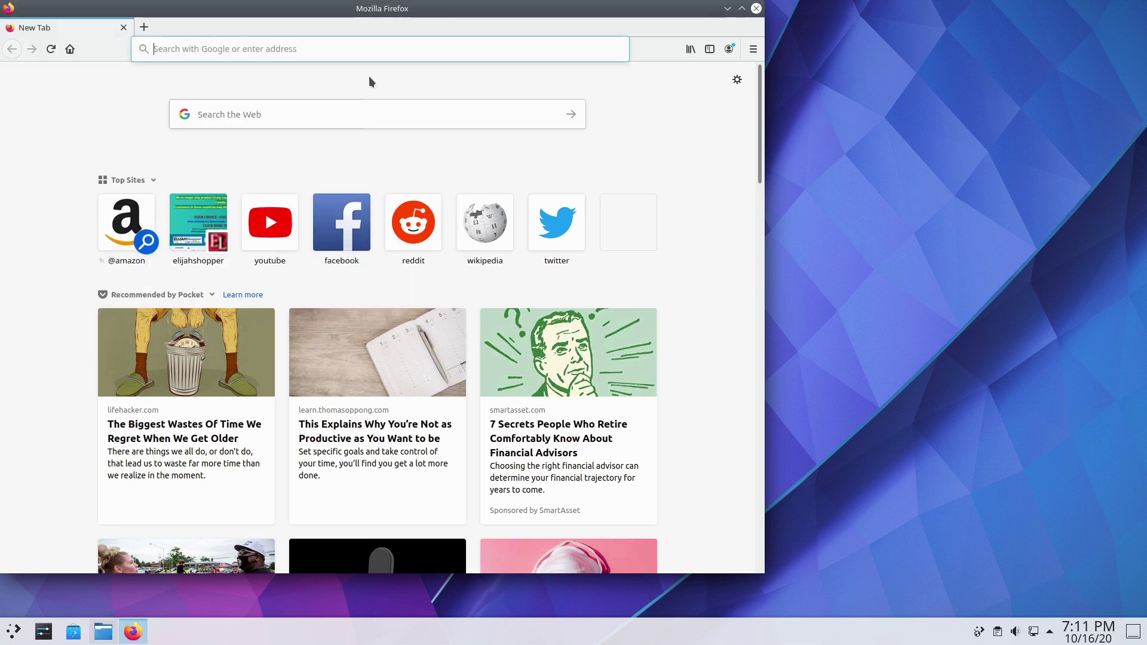
left_click(727, 8)
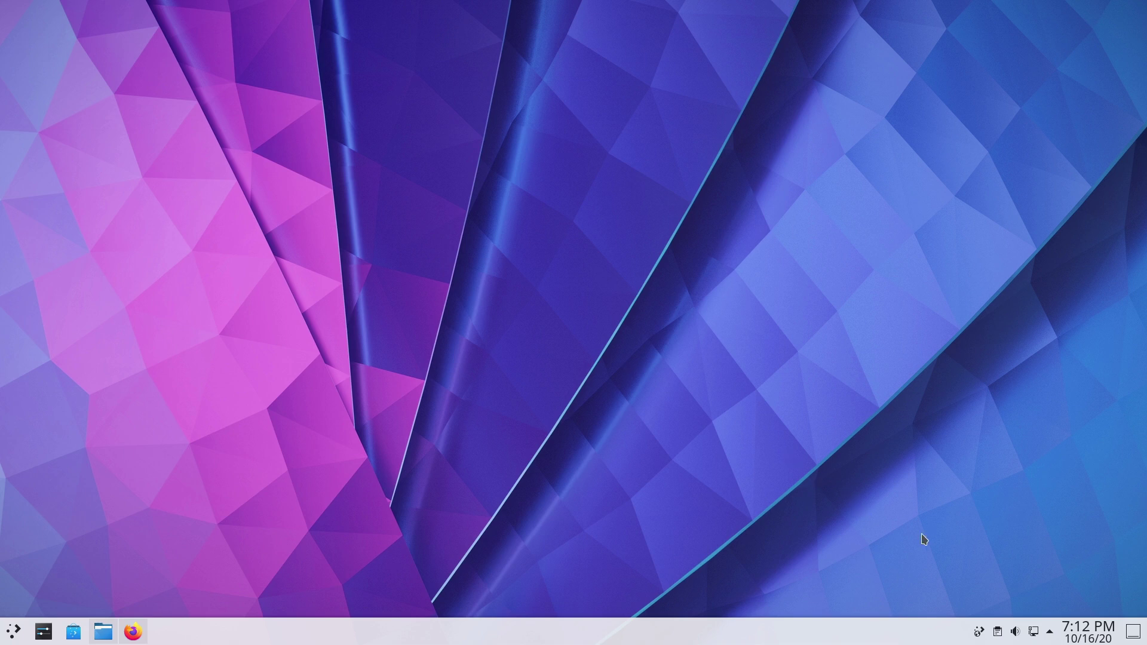
left_click(7, 637)
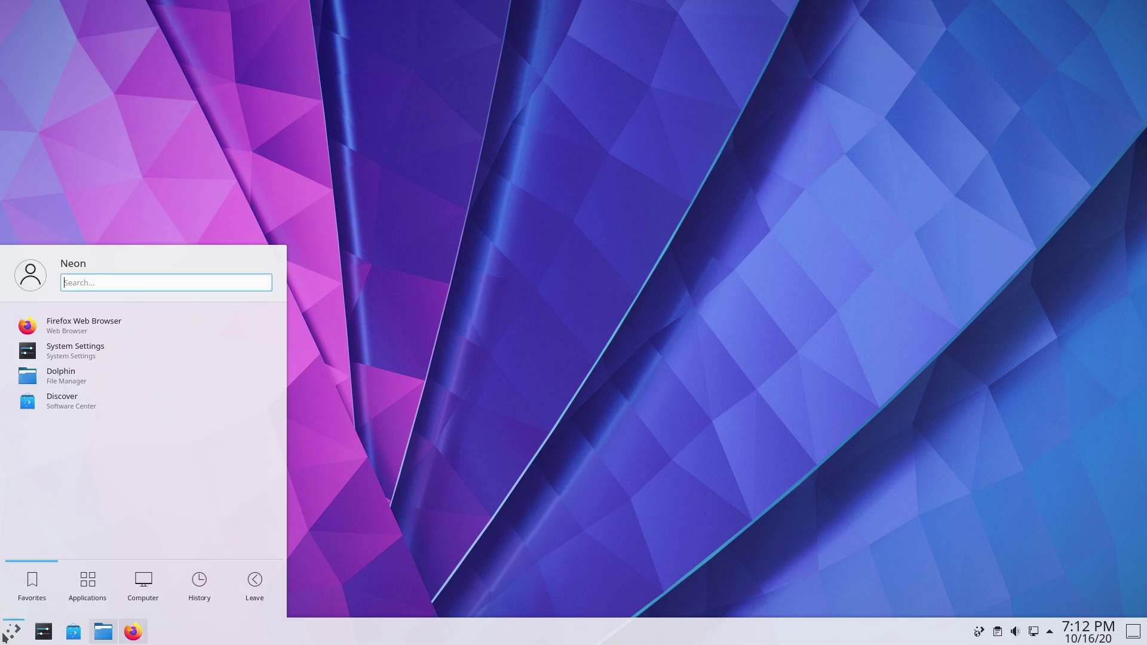
left_click(7, 636)
Launch System Settings and apply the Breeze Dark global theme, with changed settings highlighted.
left_click(42, 634)
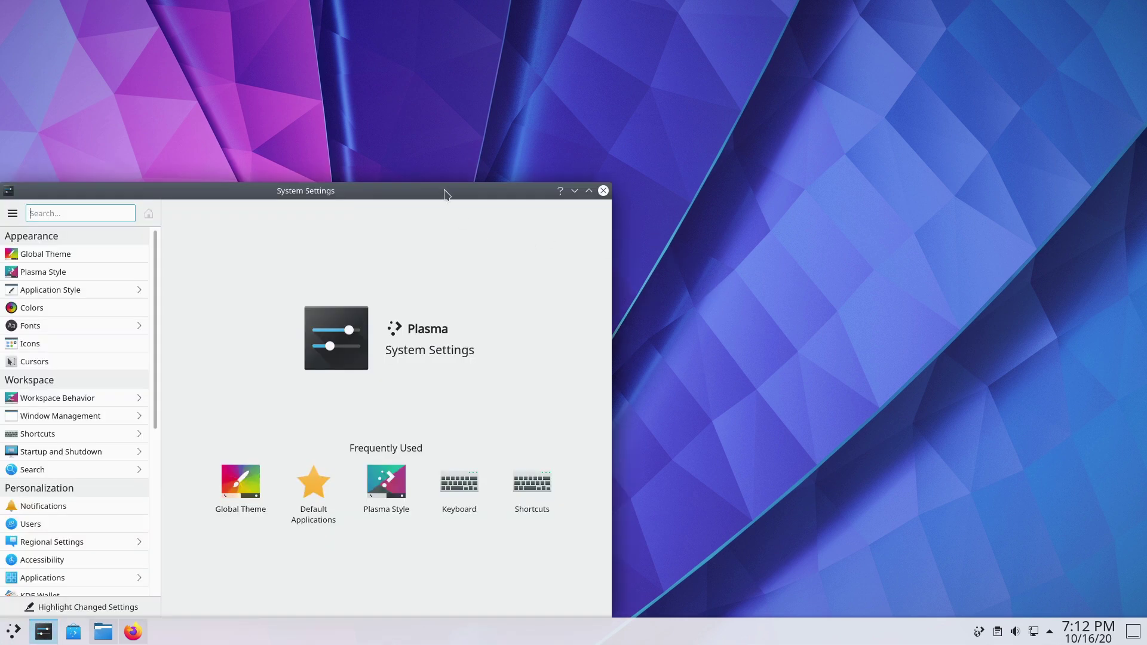
left_click_drag(445, 194, 640, 108)
left_click(287, 164)
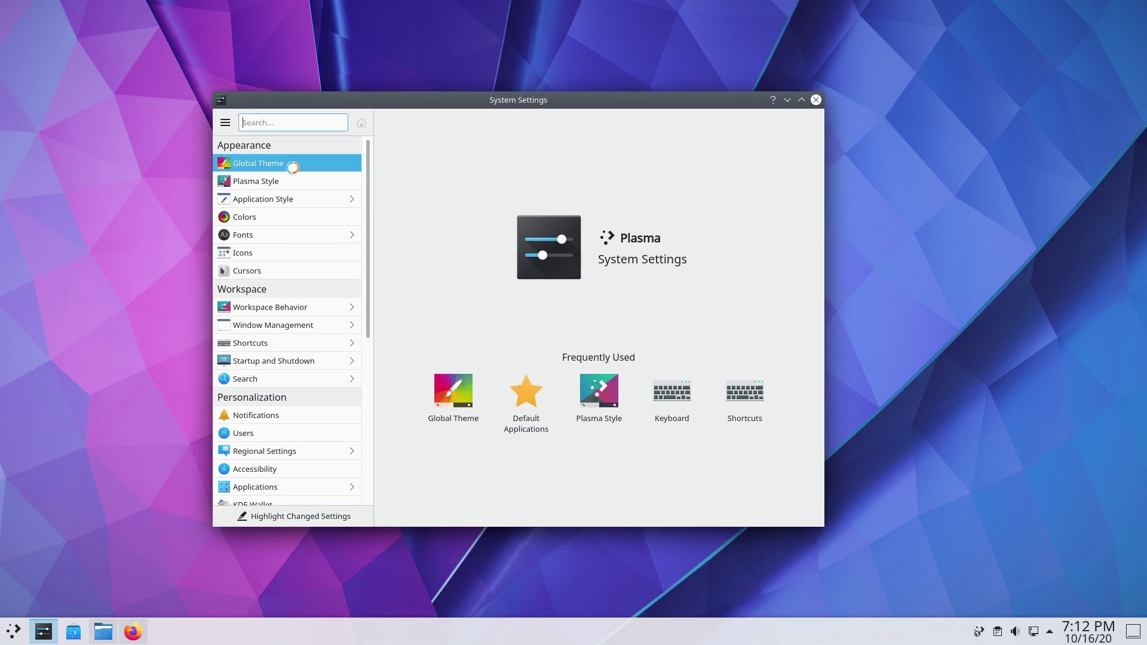
left_click(598, 192)
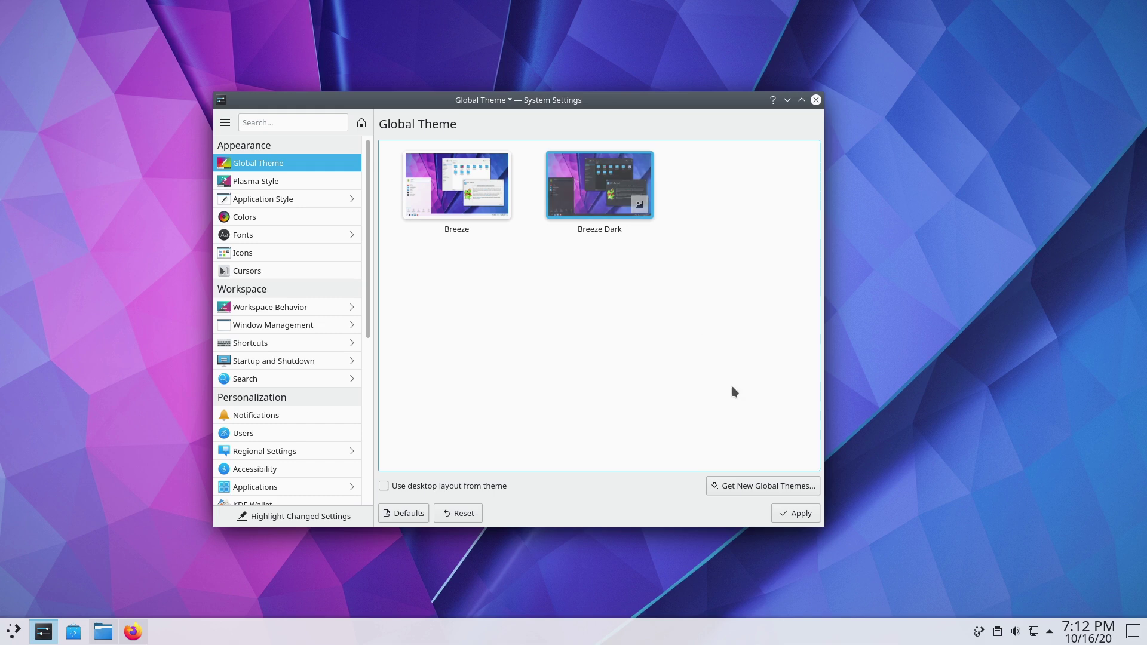
left_click(294, 523)
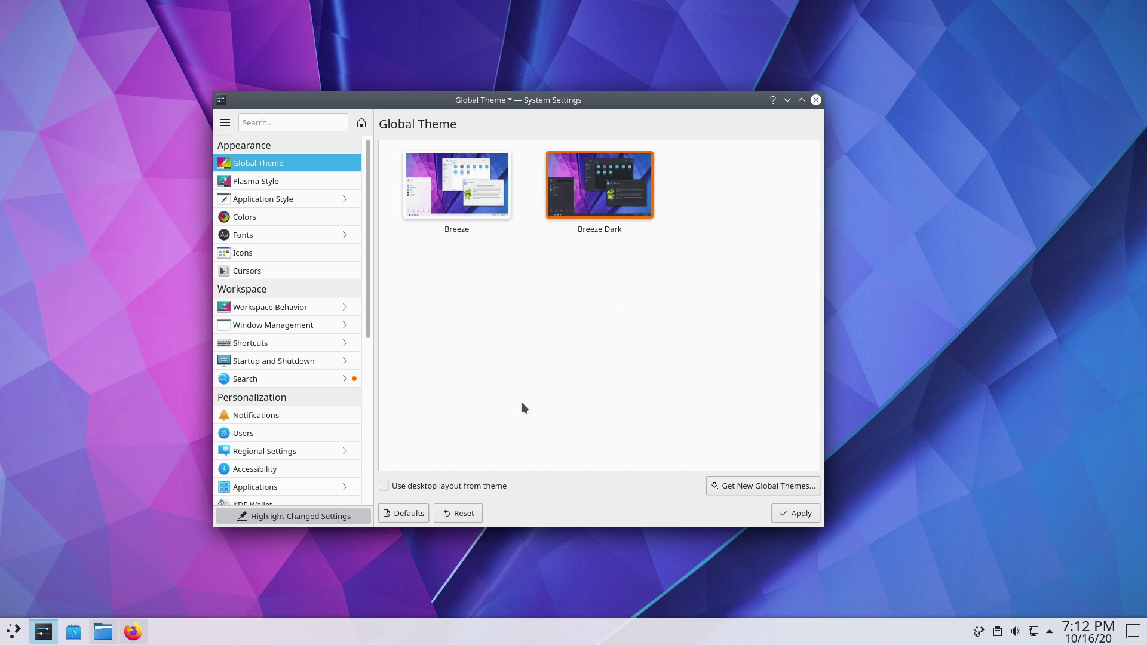
left_click(787, 513)
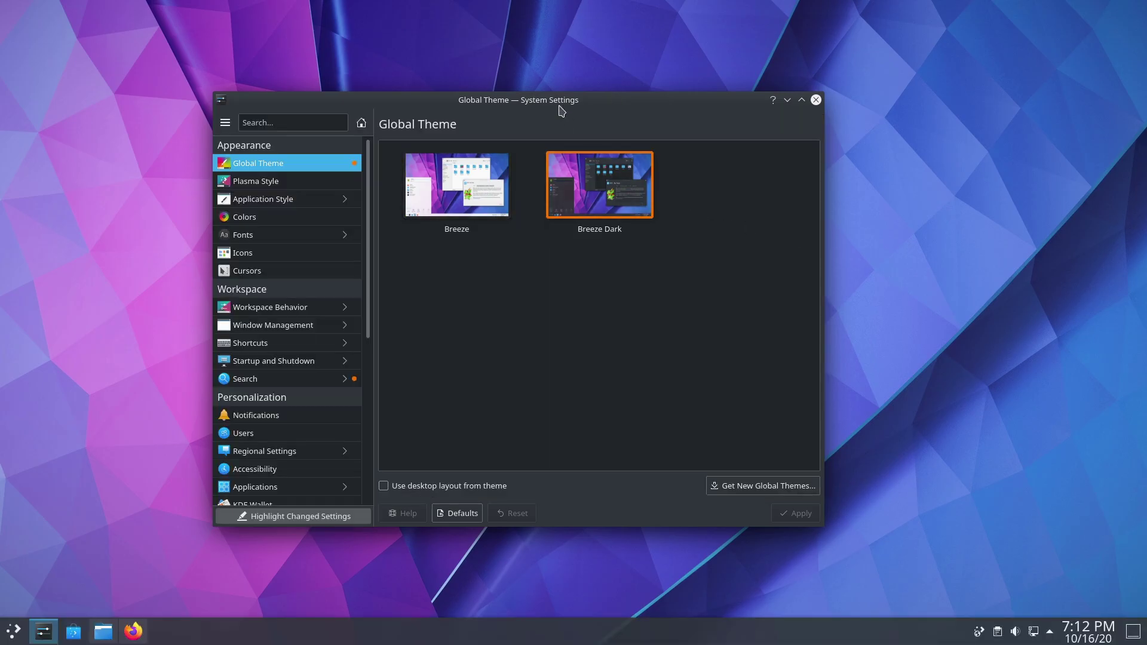
left_click_drag(560, 110, 663, 91)
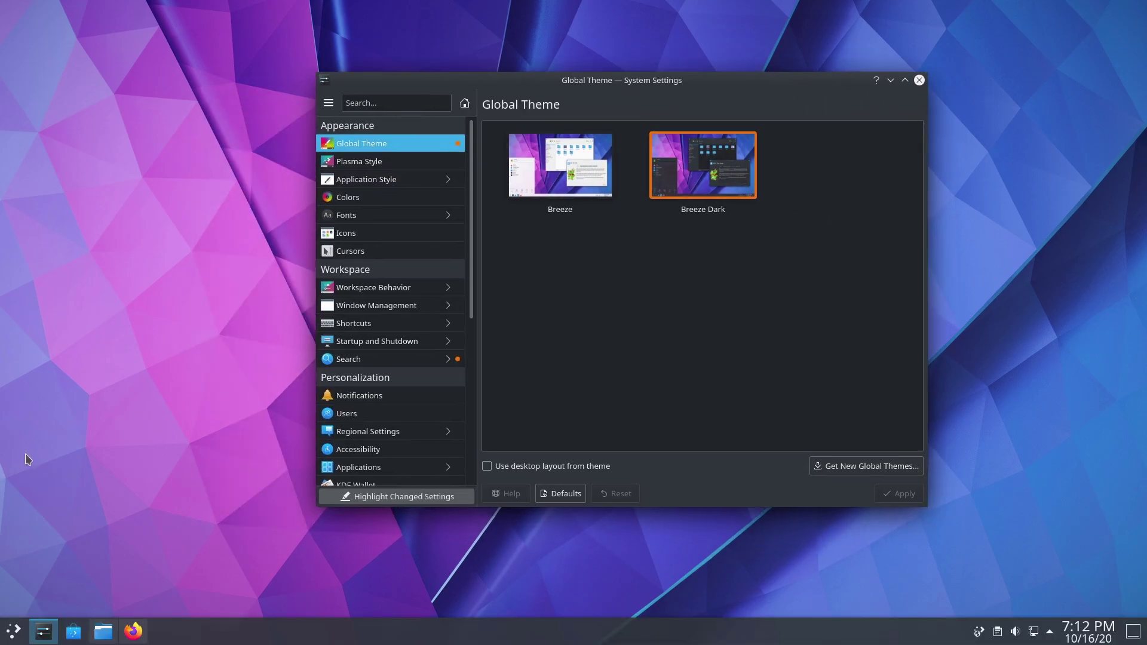
Select and apply the Air Plasma style.
left_click(13, 631)
left_click(13, 631)
left_click(395, 161)
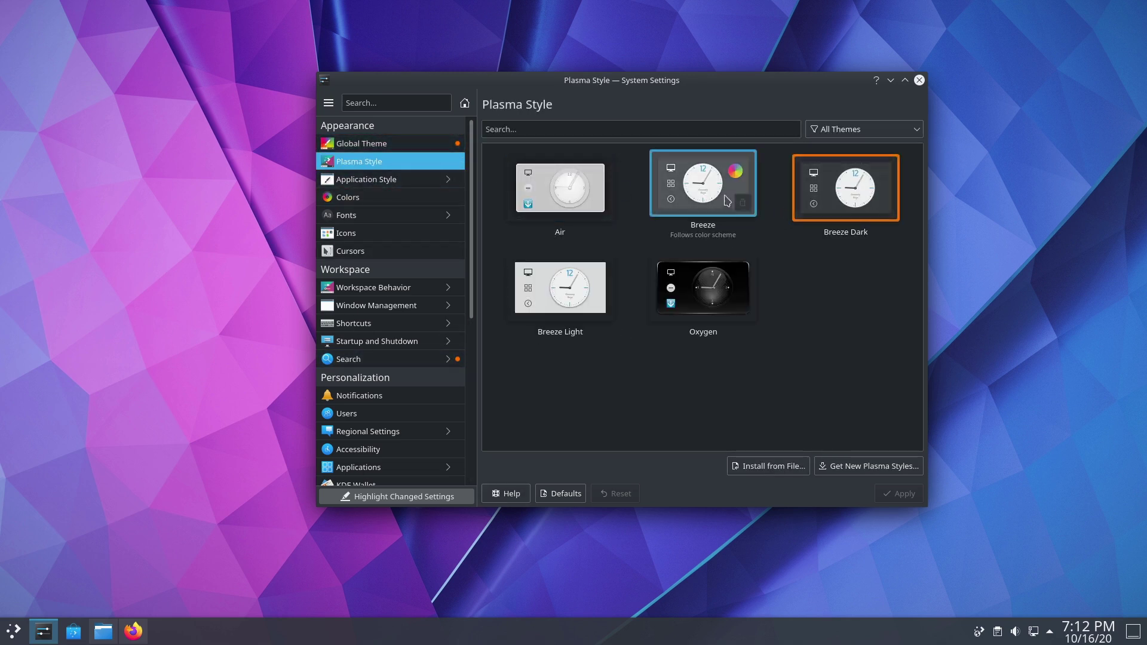
left_click(546, 199)
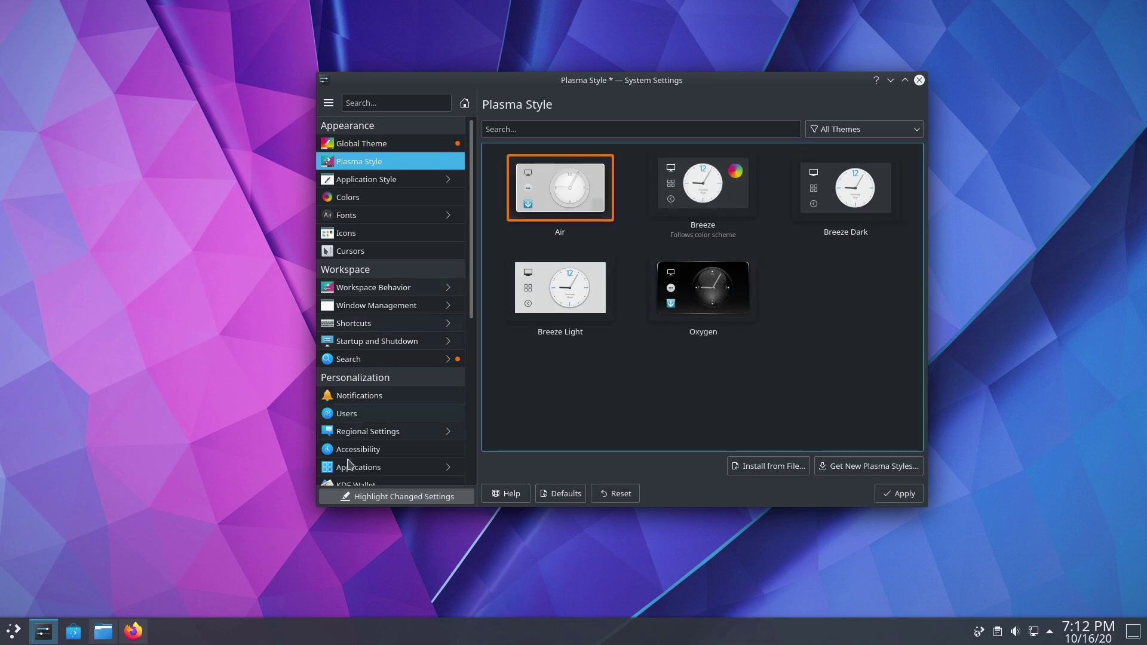
left_click(432, 498)
left_click(901, 494)
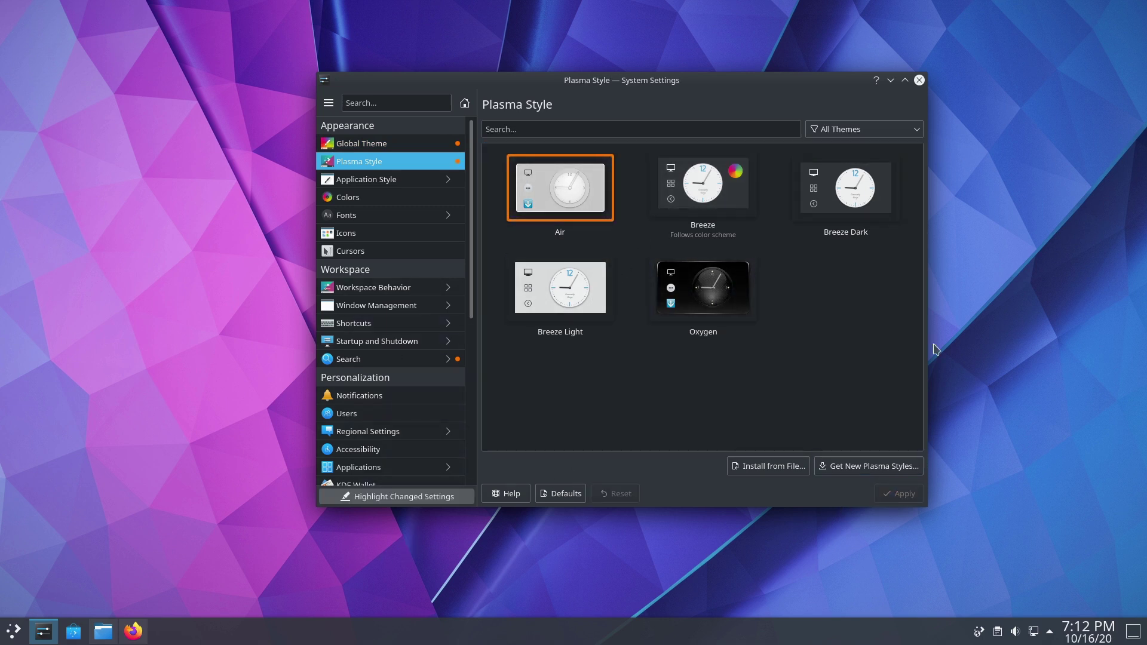
Return to the Global Theme page and turn off Highlight Changed Settings.
left_click(353, 144)
left_click(440, 497)
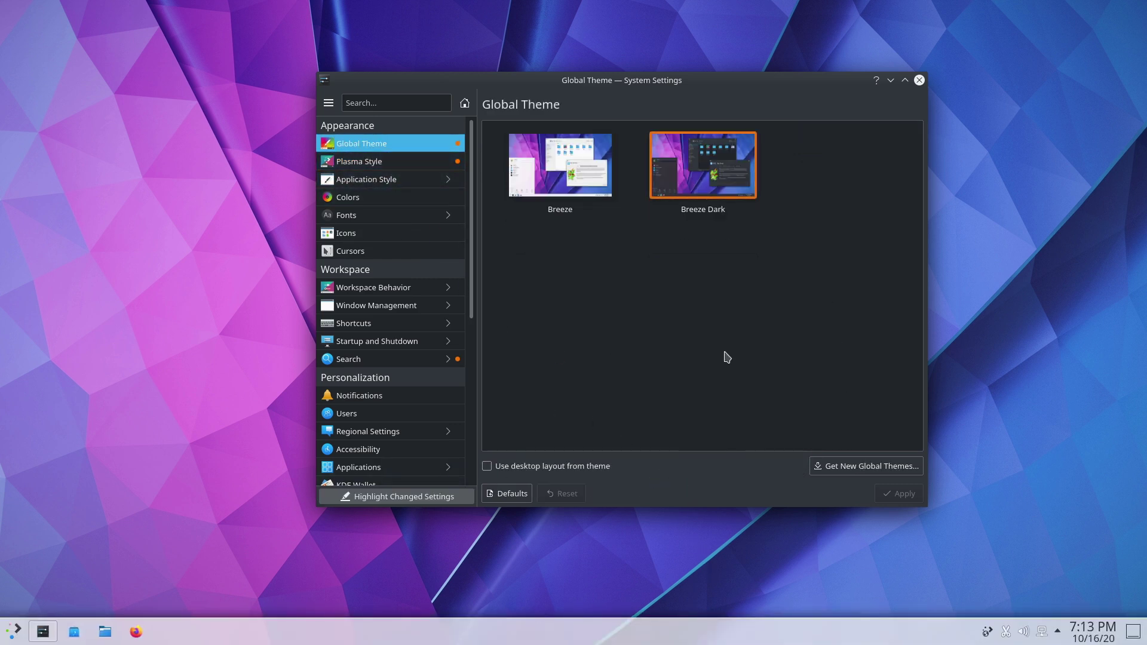
left_click(430, 497)
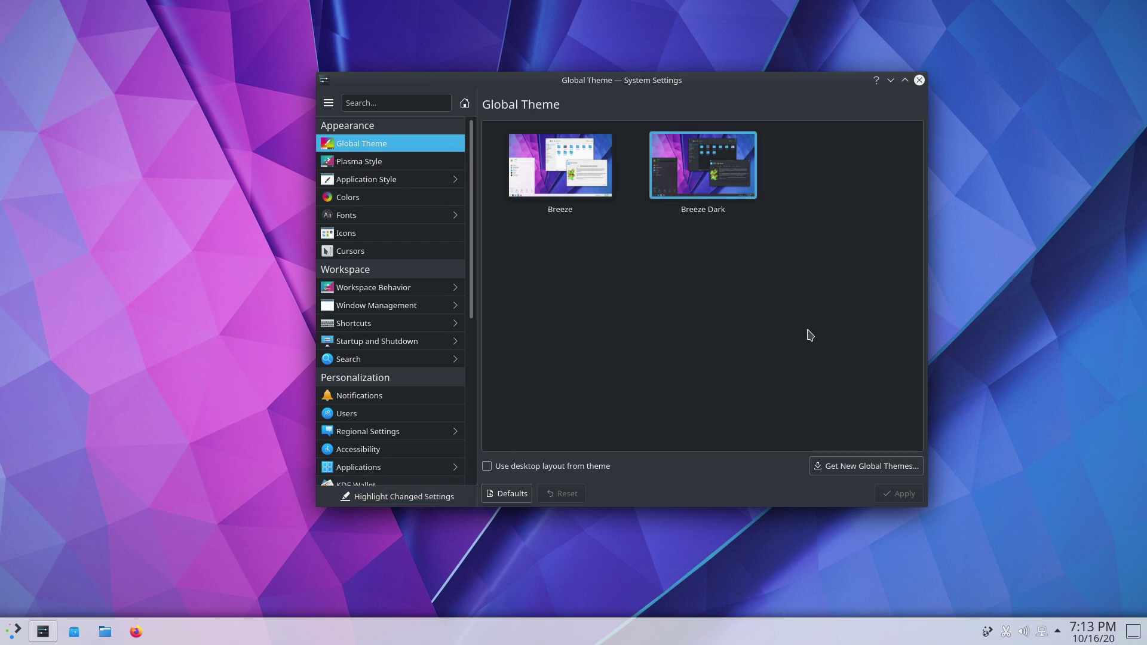
left_click(370, 501)
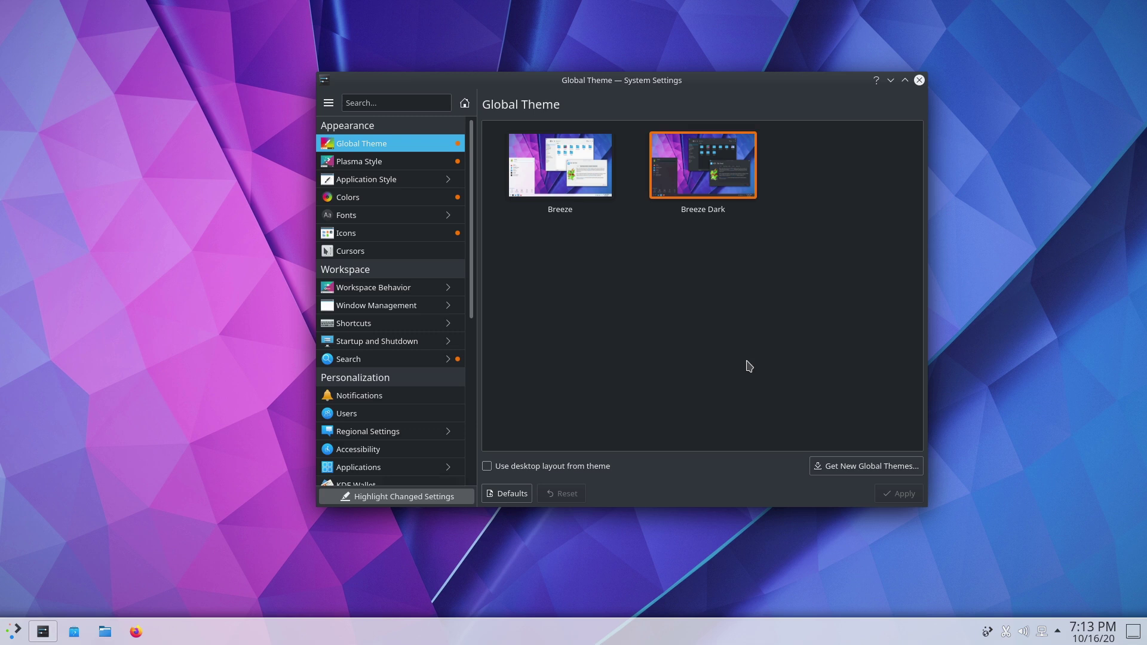
left_click(459, 499)
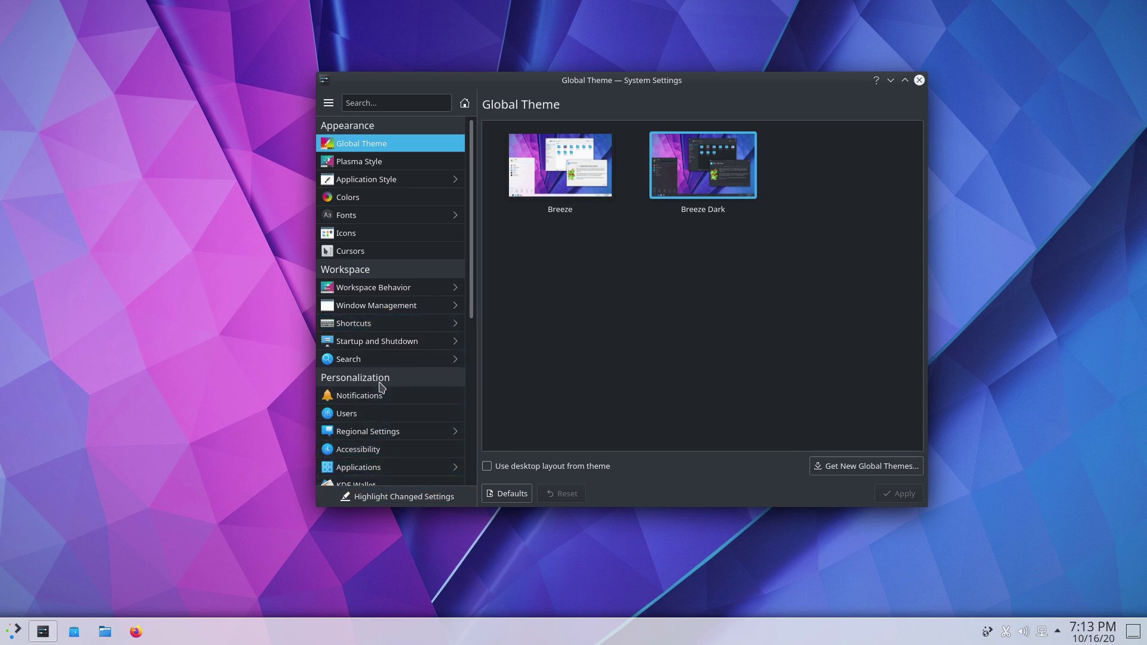
scroll(405, 333, "down", 3)
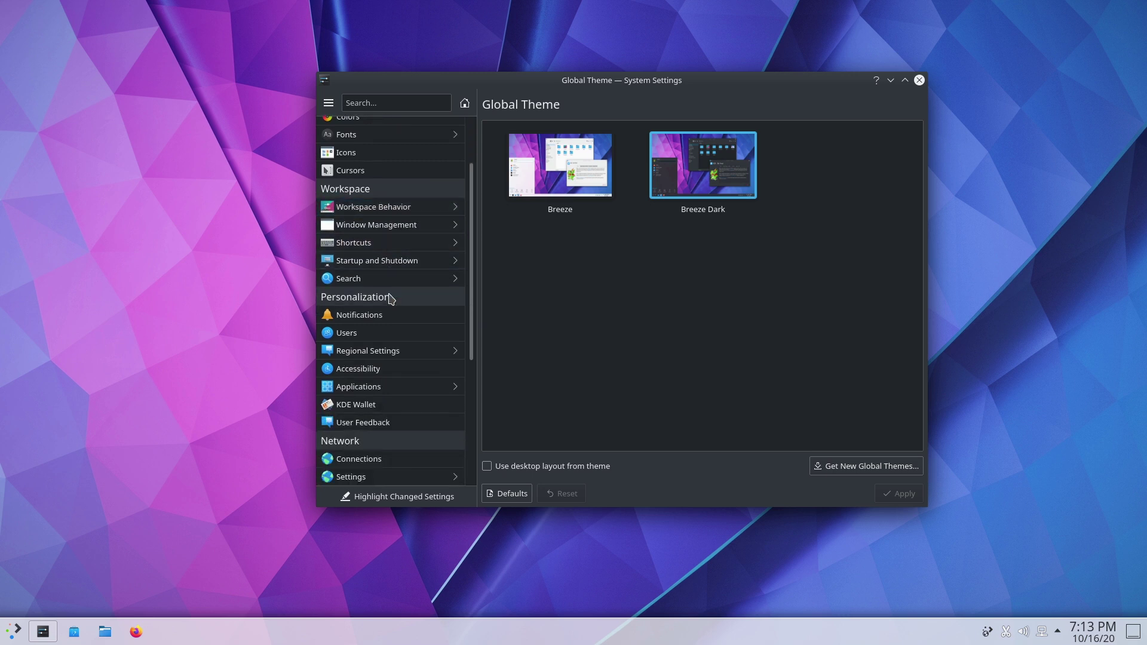
scroll(390, 298, "down", 3)
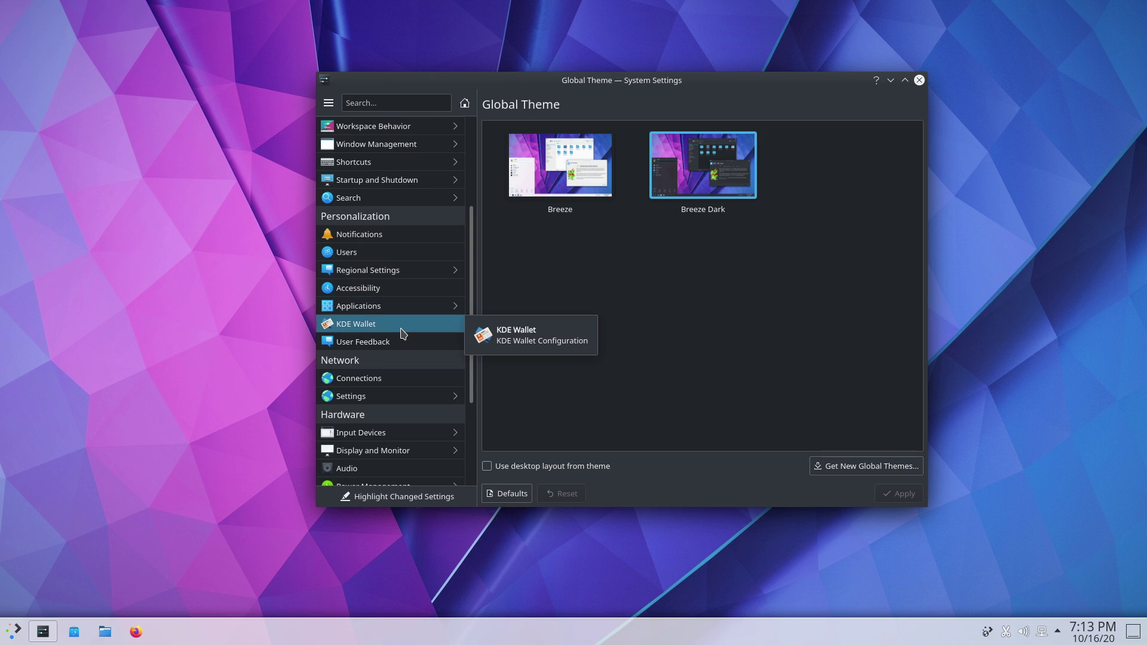
left_click(375, 106)
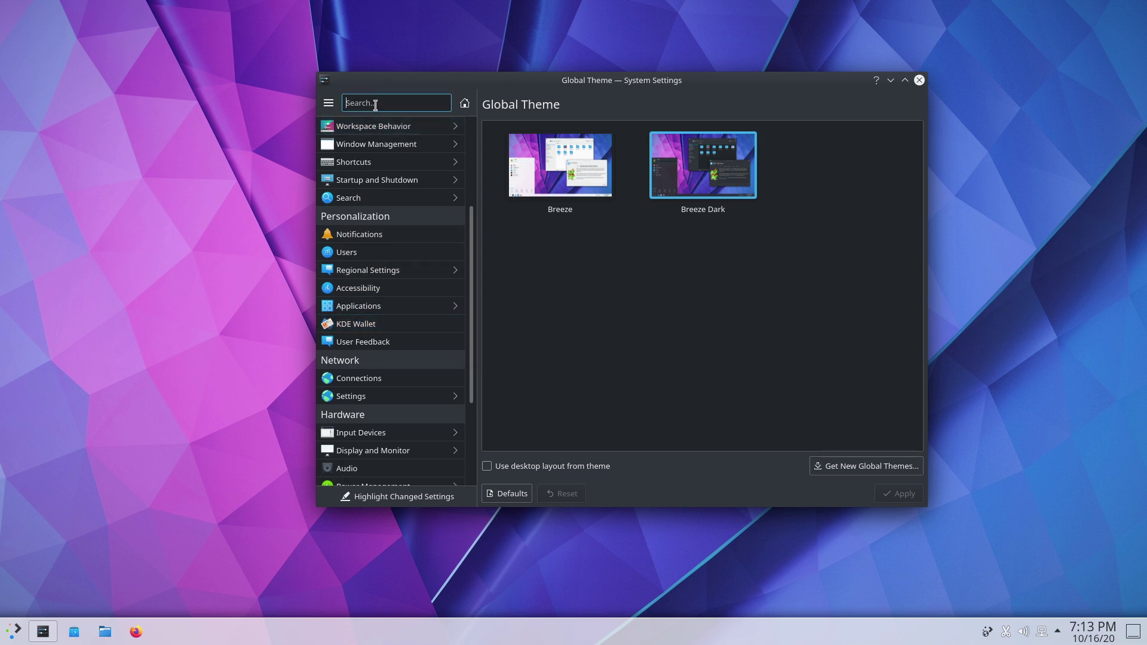
Search 'vo', open Audio, enable Balance and lower the Front Right channel.
type("vol")
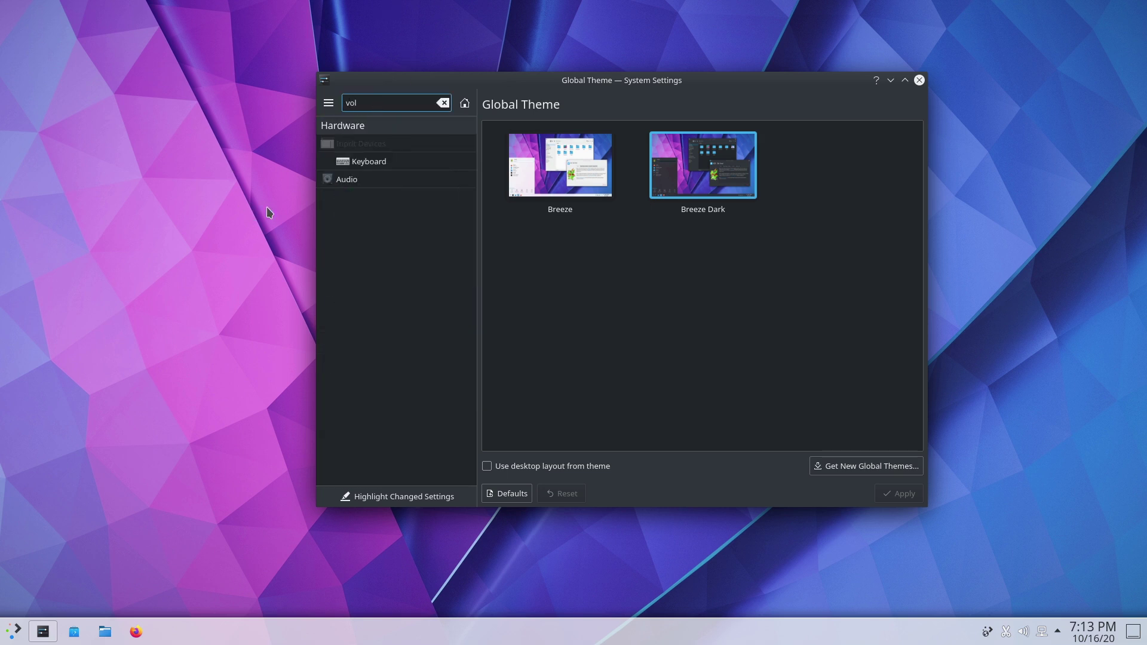
left_click(343, 180)
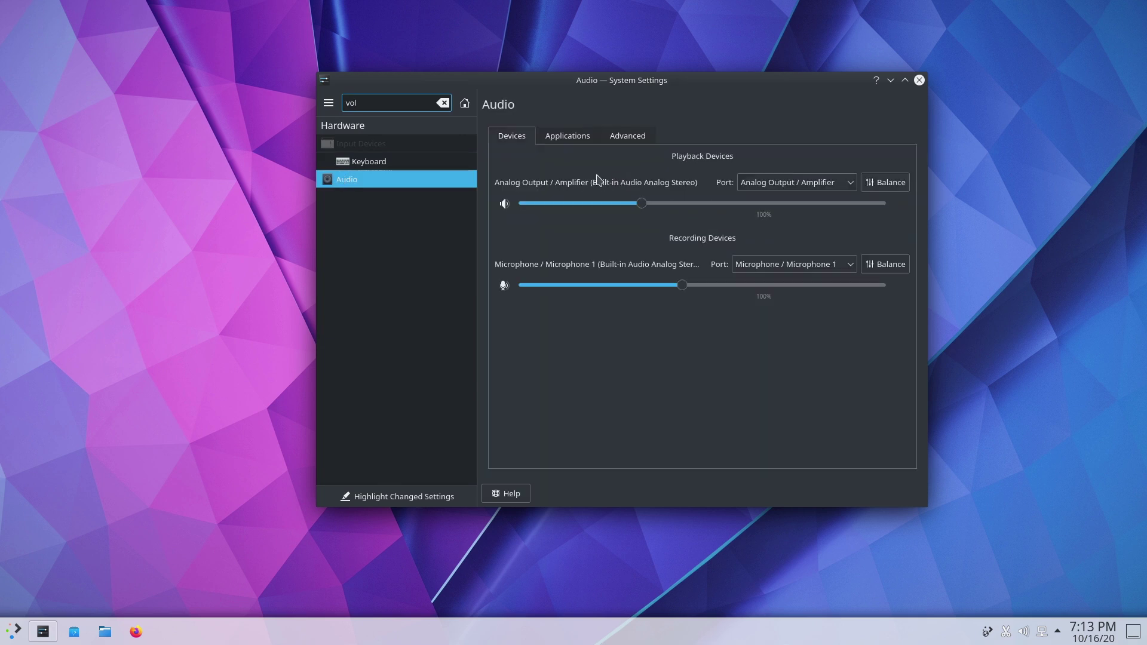
left_click(900, 183)
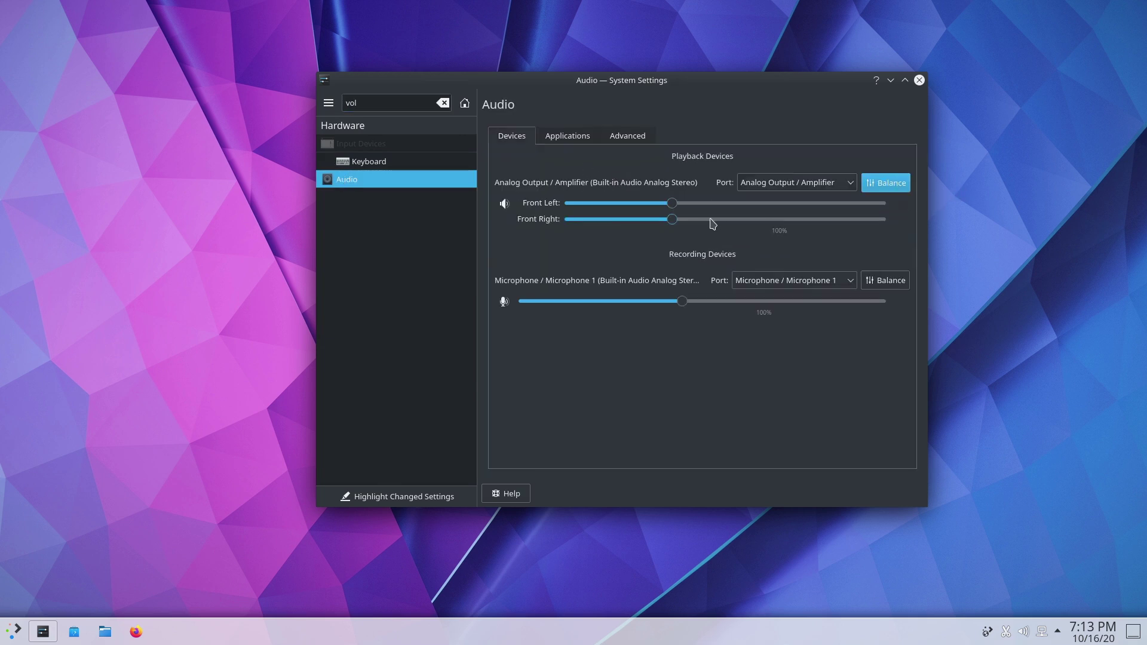
left_click_drag(672, 219, 602, 228)
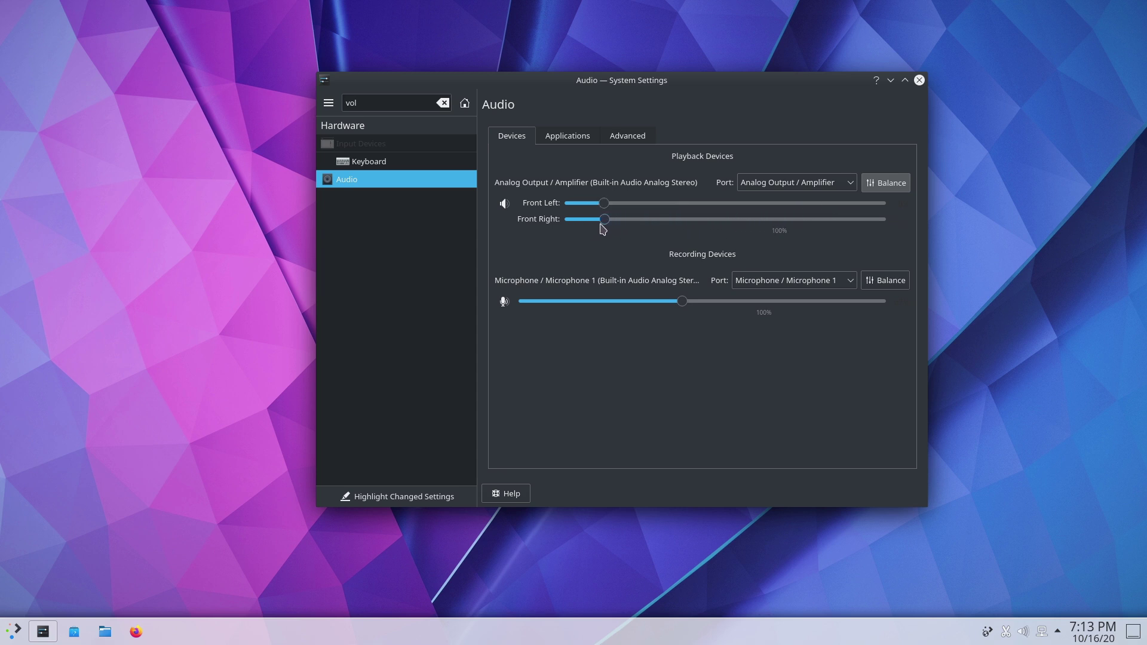
Turn Balance off, raise playback volume to about three-quarters, and clear the search.
left_click(890, 183)
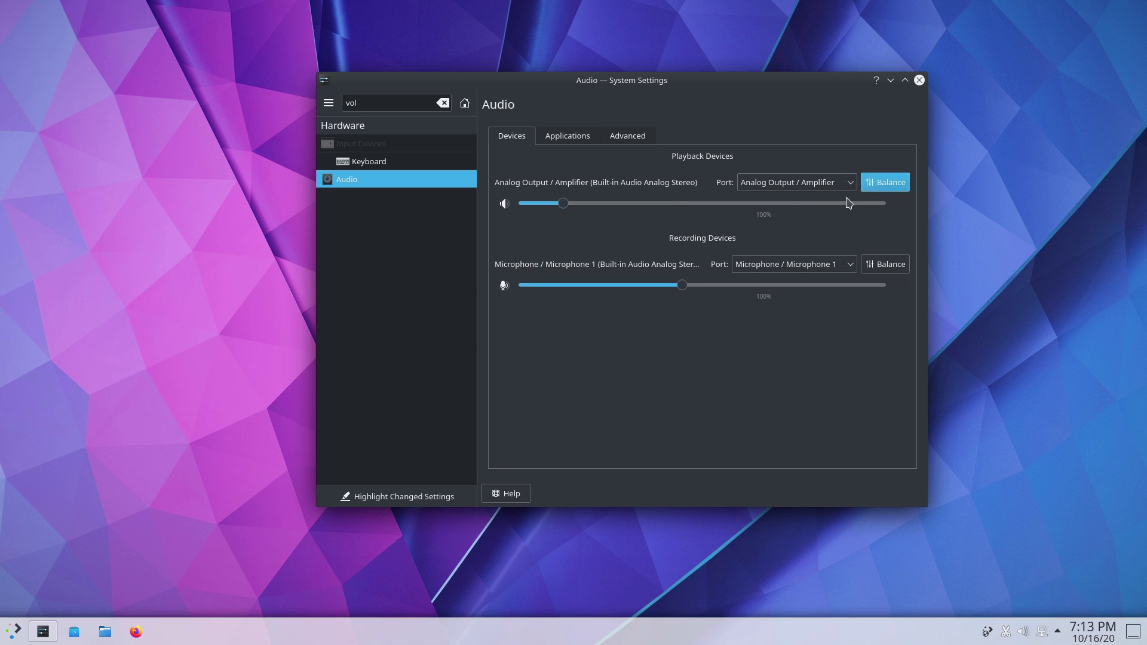
left_click_drag(563, 204, 703, 203)
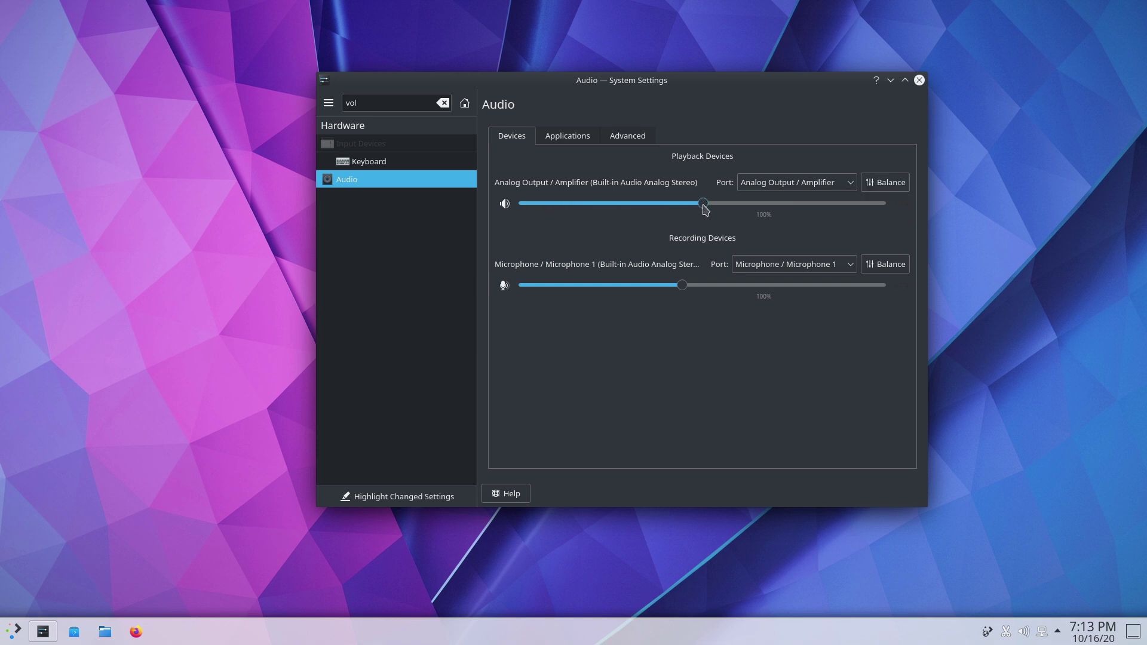
left_click(442, 103)
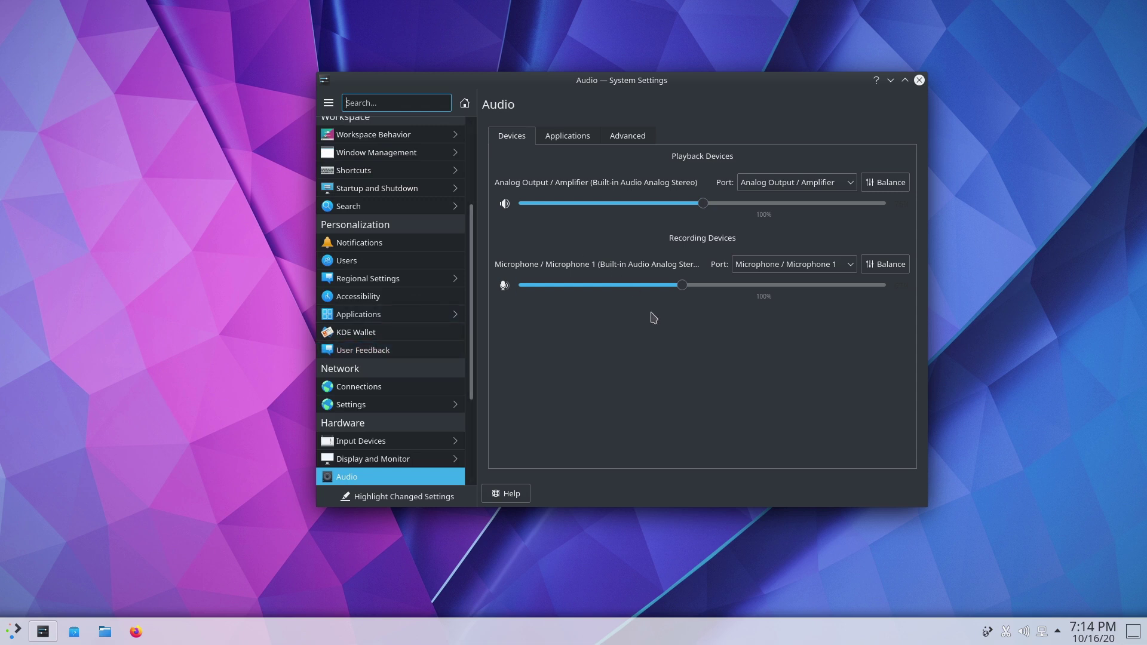
Open the Bluetooth settings page and scroll through it.
scroll(400, 372, "down", 2)
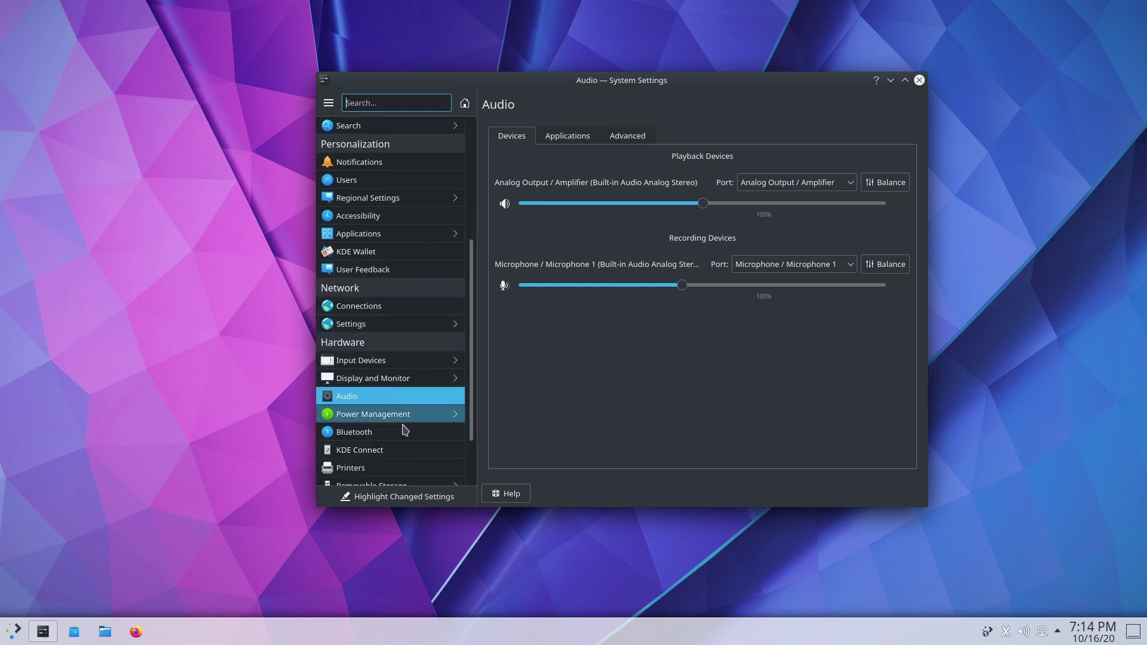
left_click(402, 427)
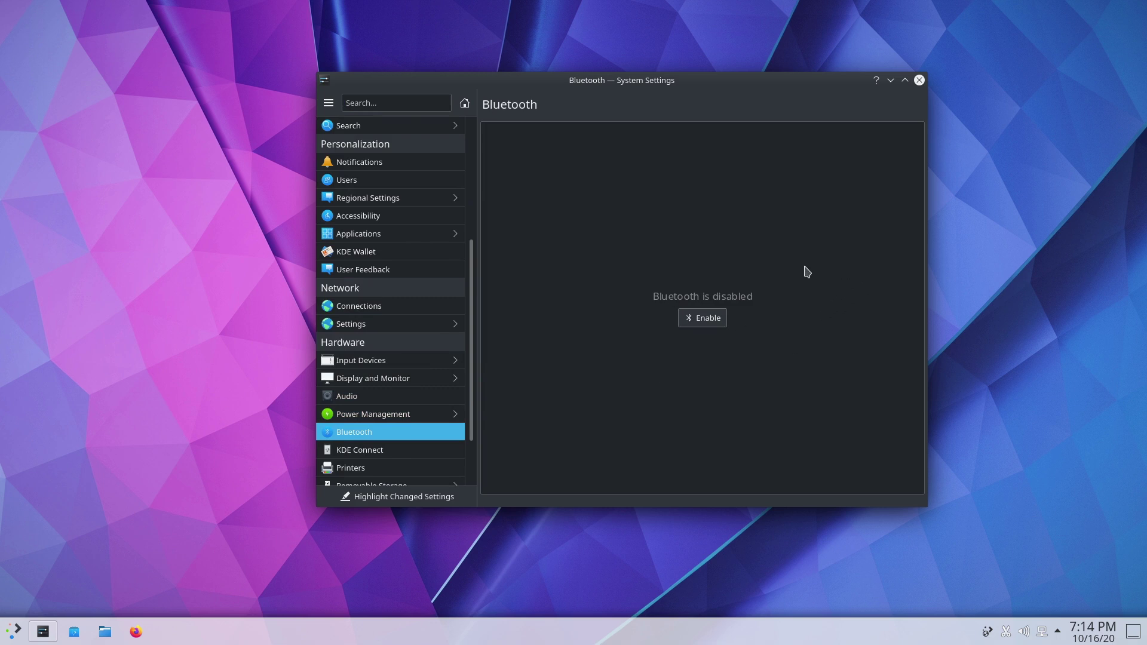
scroll(391, 357, "down", 1)
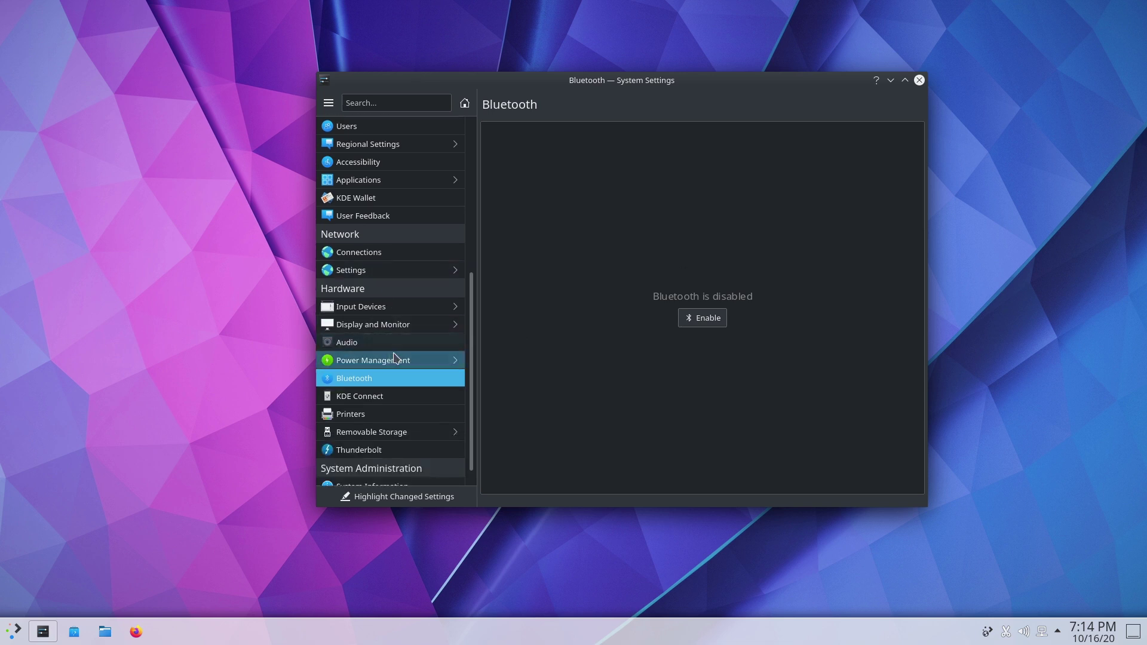
scroll(393, 357, "down", 1)
mouse_move(412, 291)
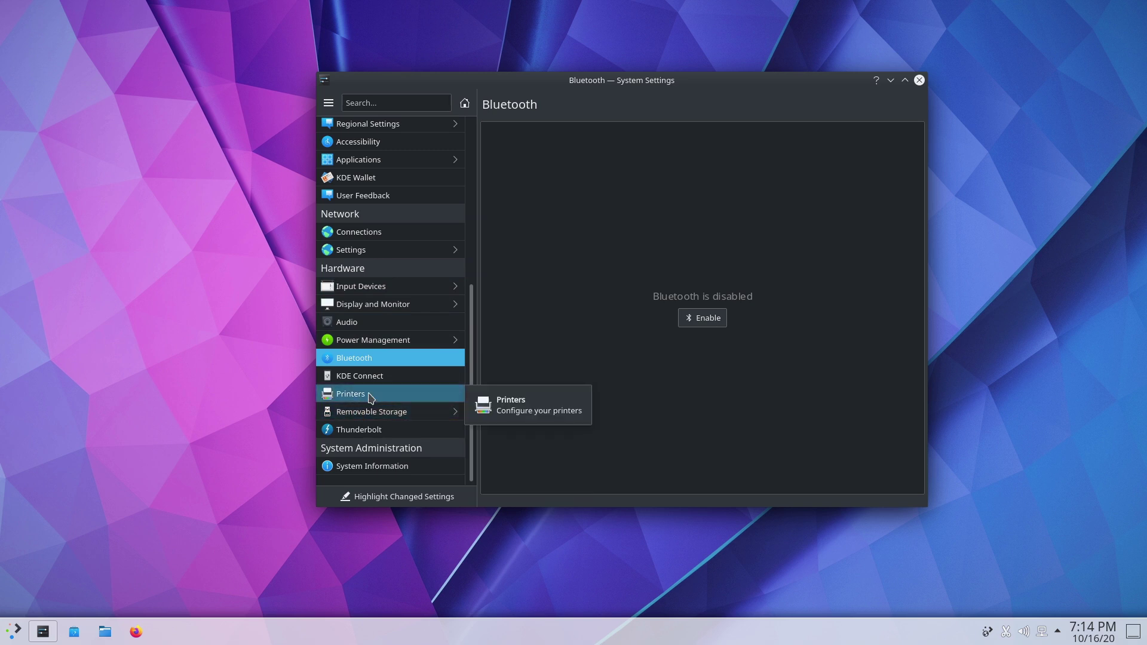
mouse_move(432, 318)
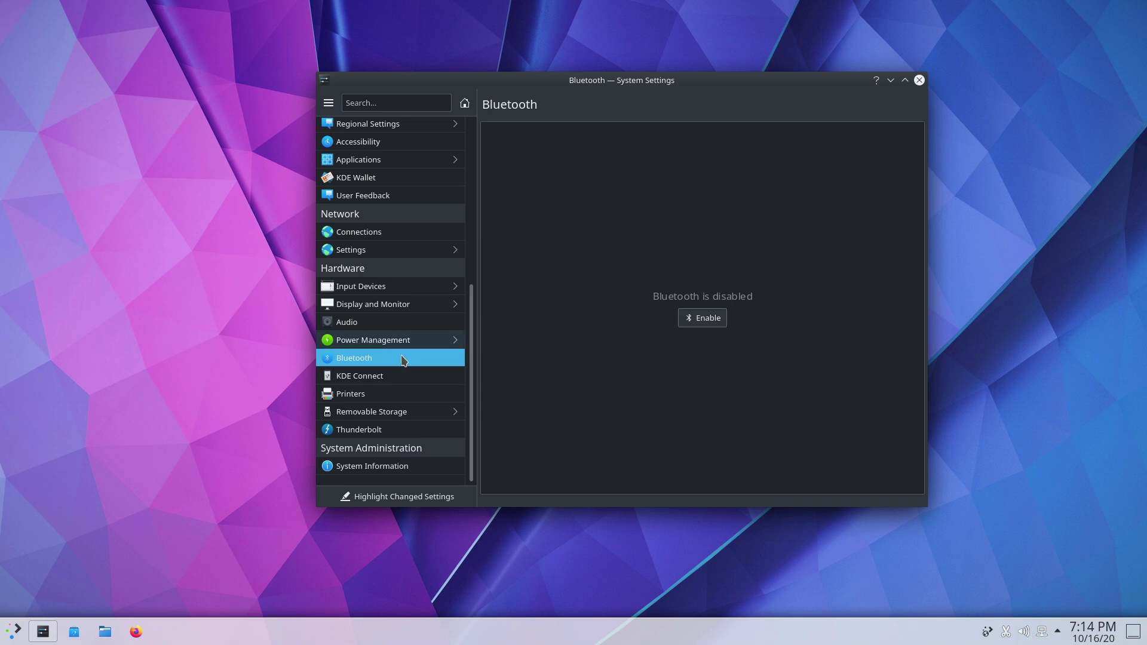
scroll(403, 357, "up", 4)
scroll(403, 357, "up", 2)
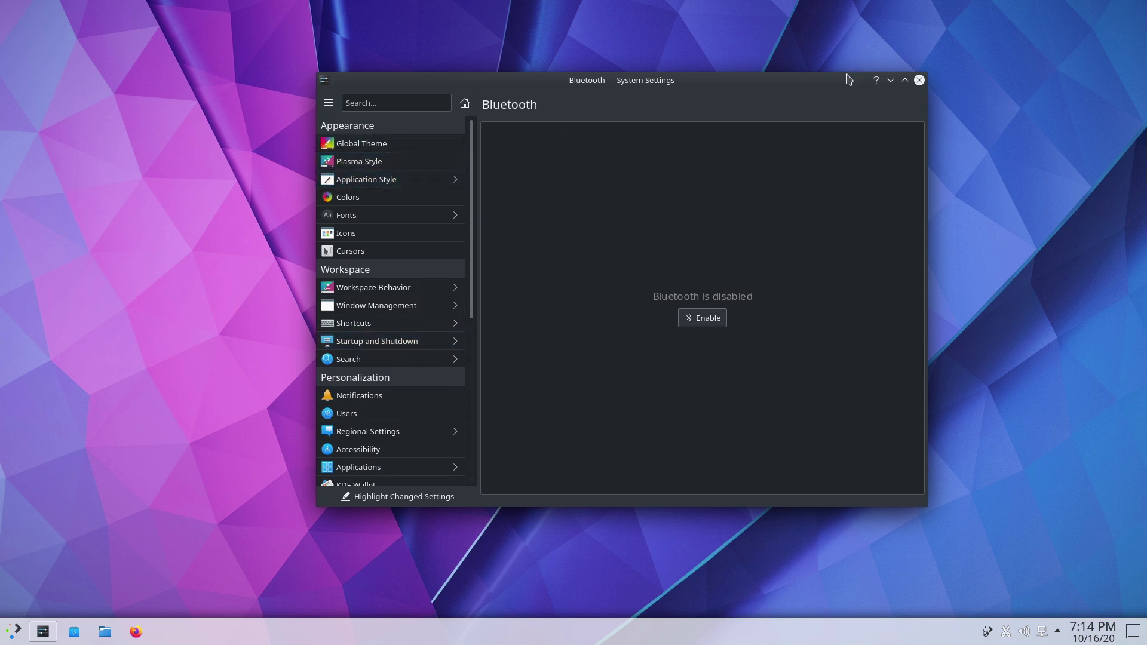
Close System Settings and launch Firefox from the taskbar.
left_click_drag(828, 82, 736, 91)
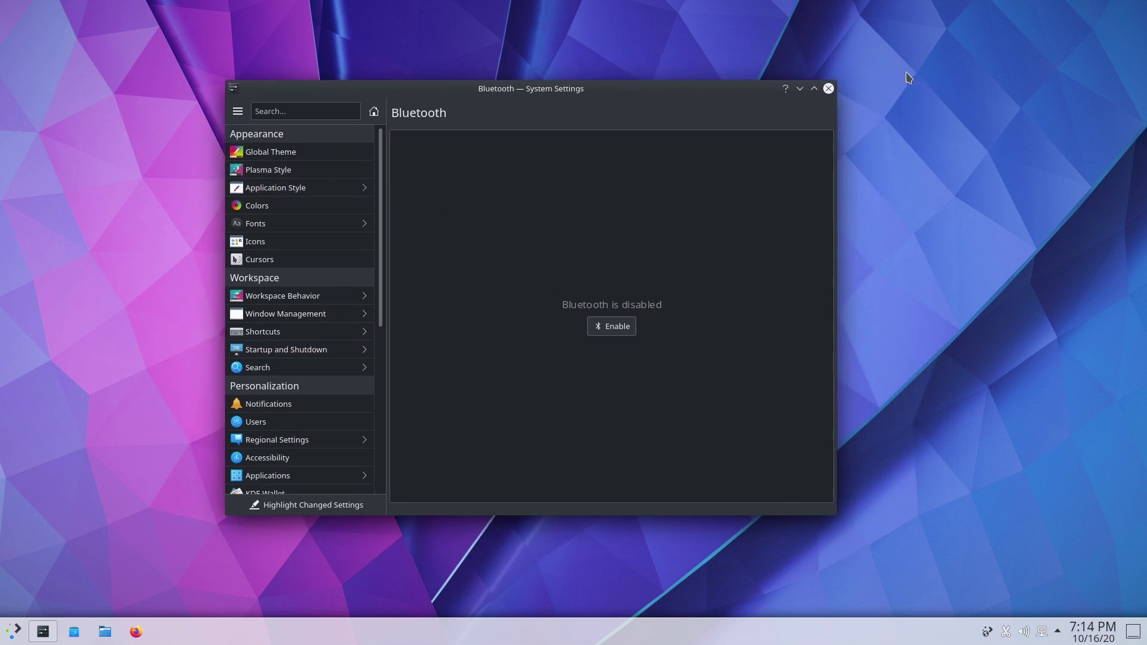
left_click(828, 88)
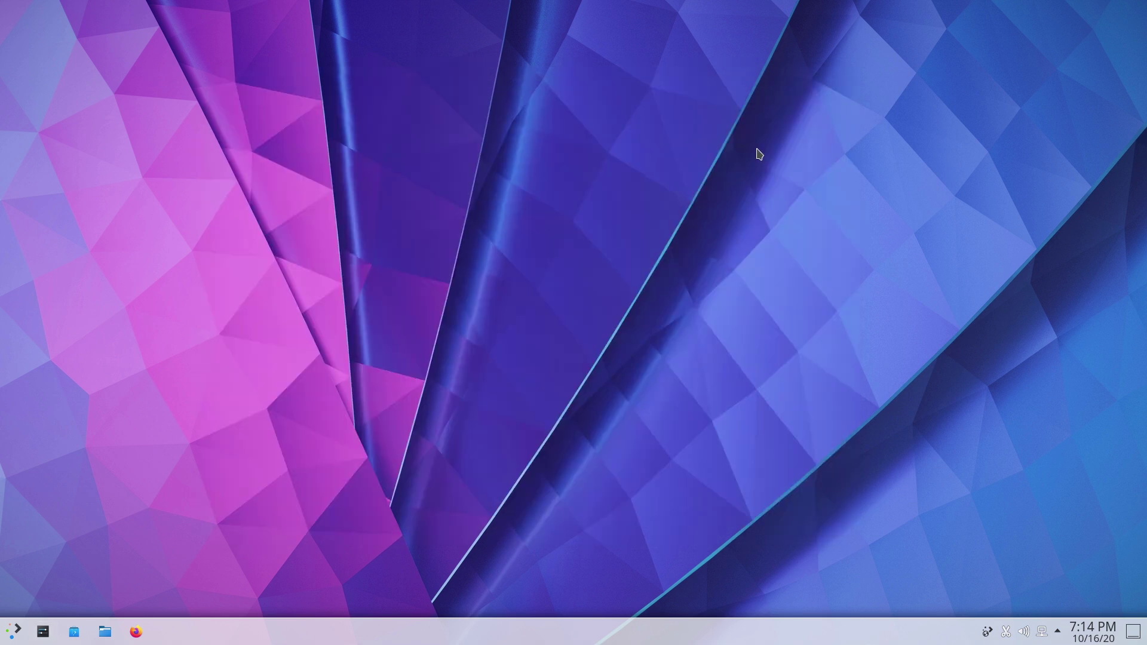
left_click(136, 631)
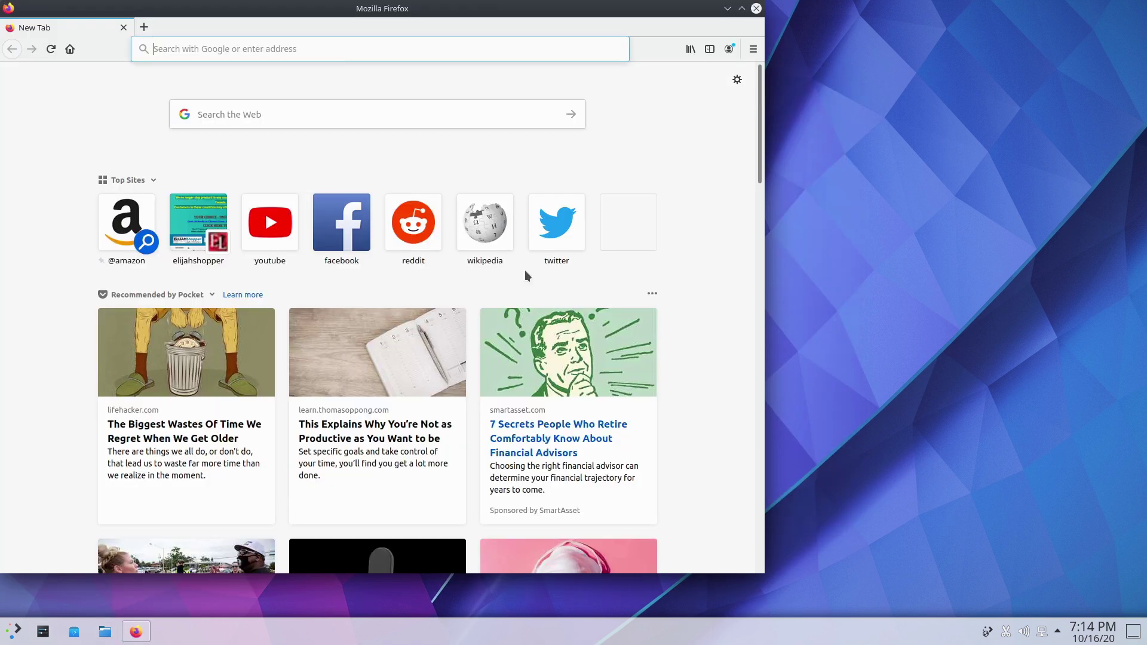
Search for the Plasma 5.20 release from the Firefox address bar.
left_click(345, 52)
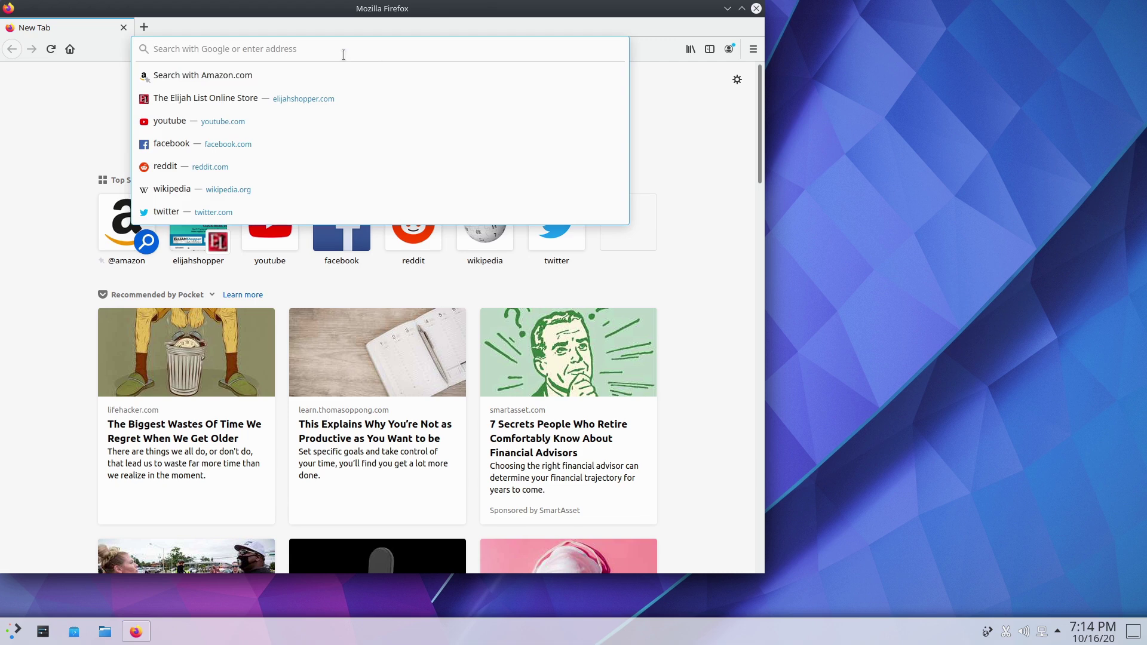
type("pl")
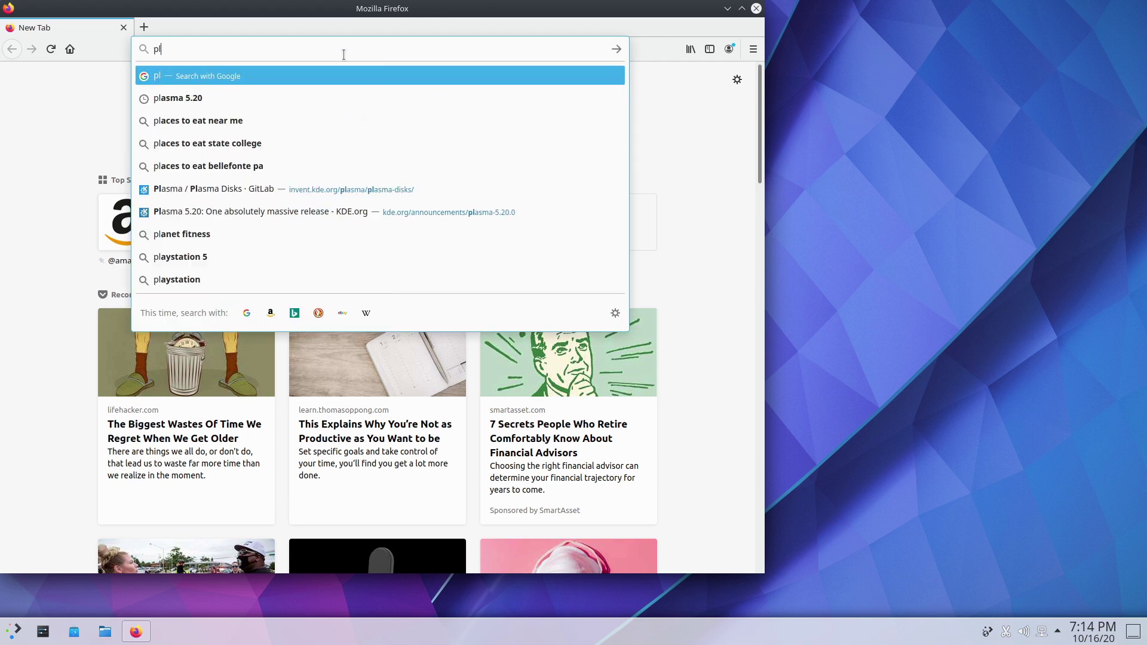
type("asm")
key("BackSpace")
key("BackSpace")
type("m")
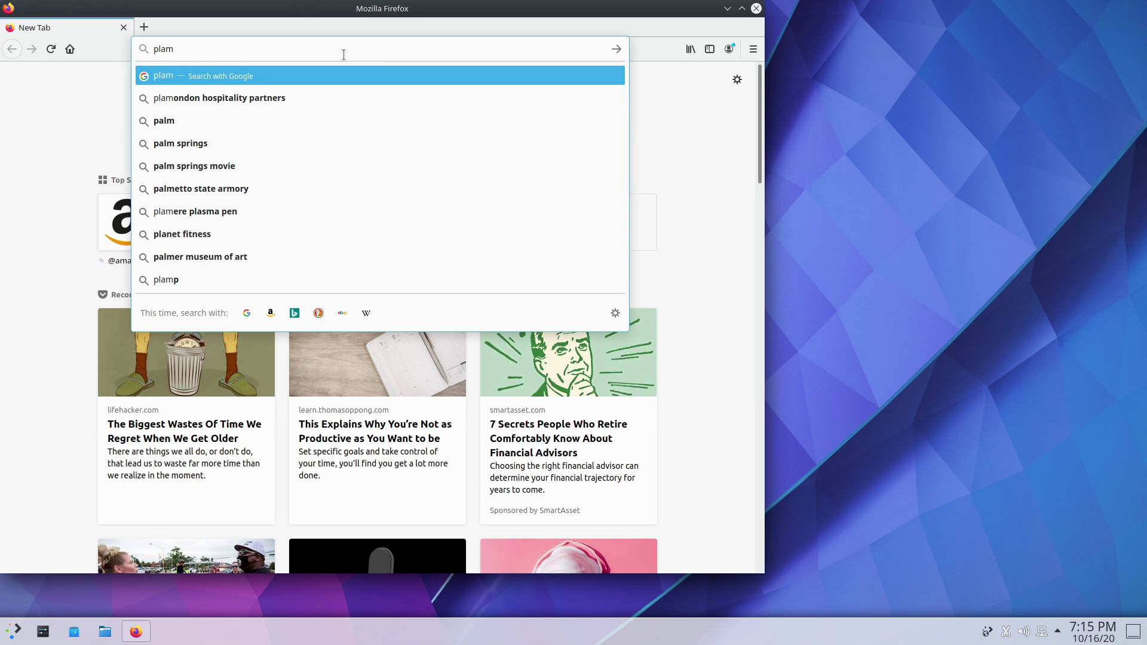
key("BackSpace")
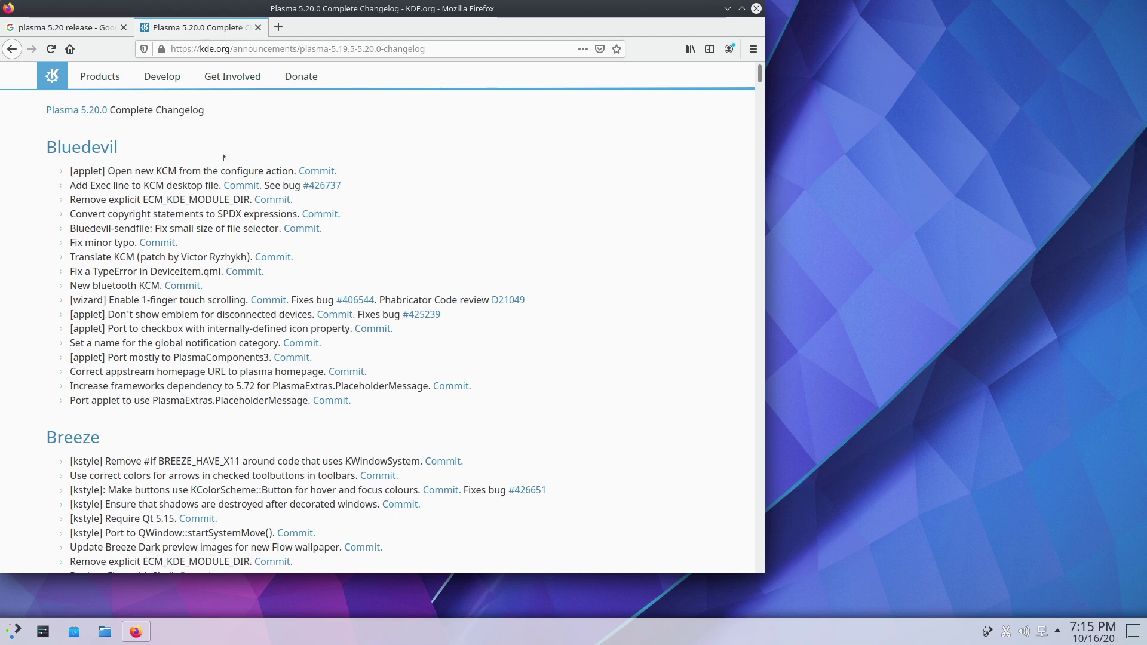
Scroll through the 5.20.0 changelog, then close Firefox, confirming both tabs close.
scroll(456, 236, "down", 1)
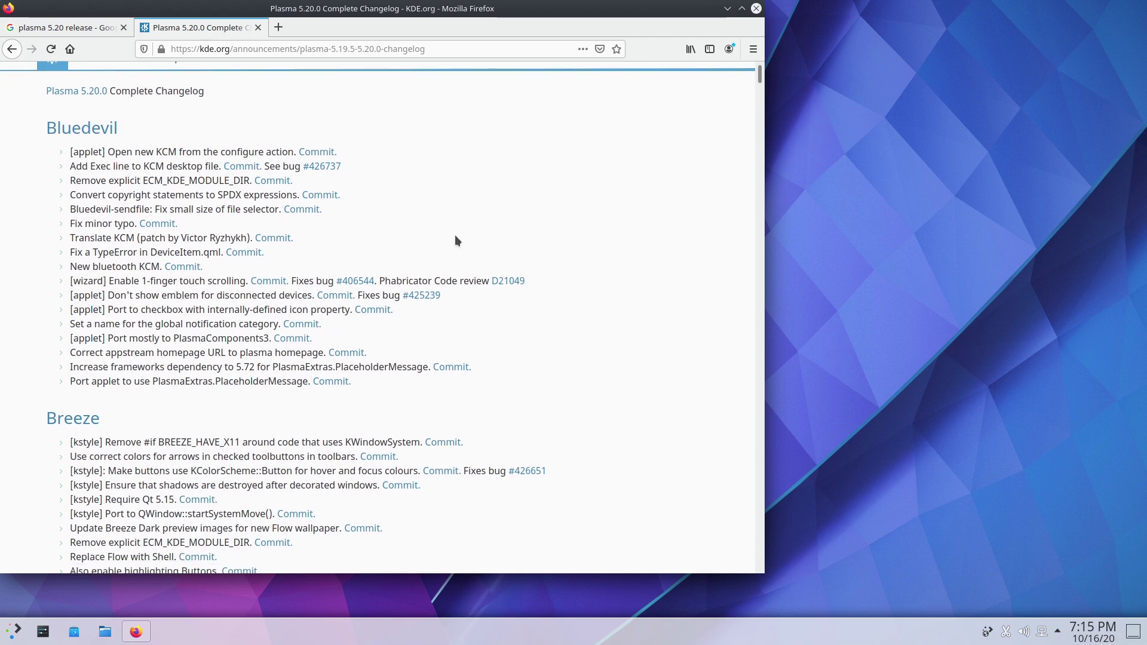
scroll(455, 236, "down", 1)
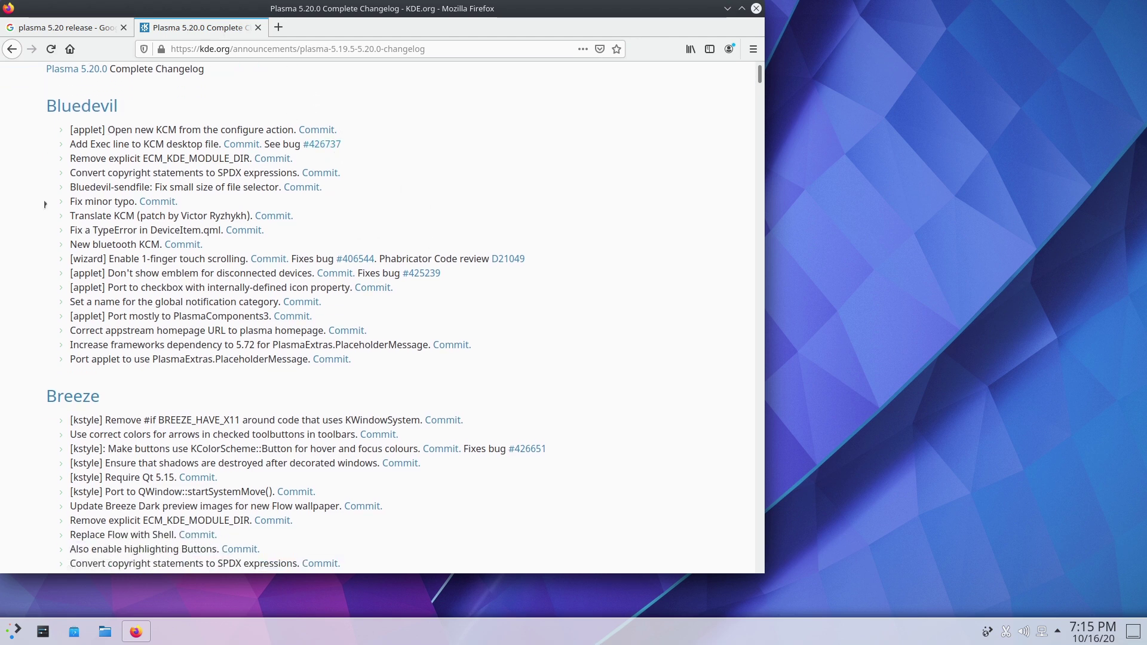
scroll(203, 372, "down", 4)
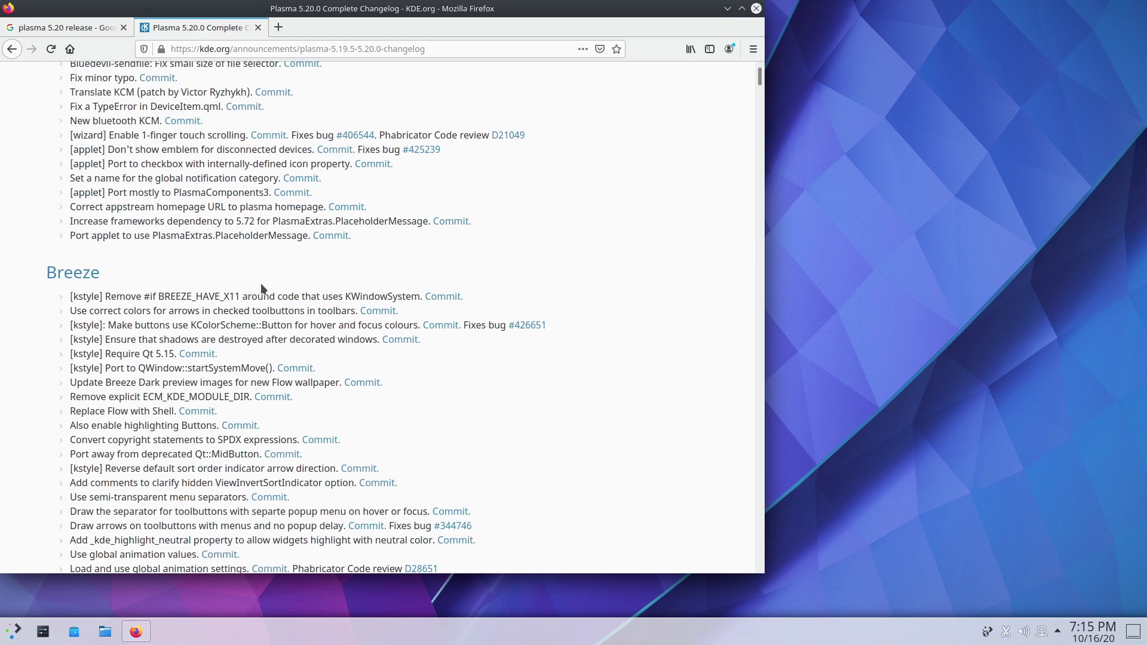
scroll(261, 289, "down", 4)
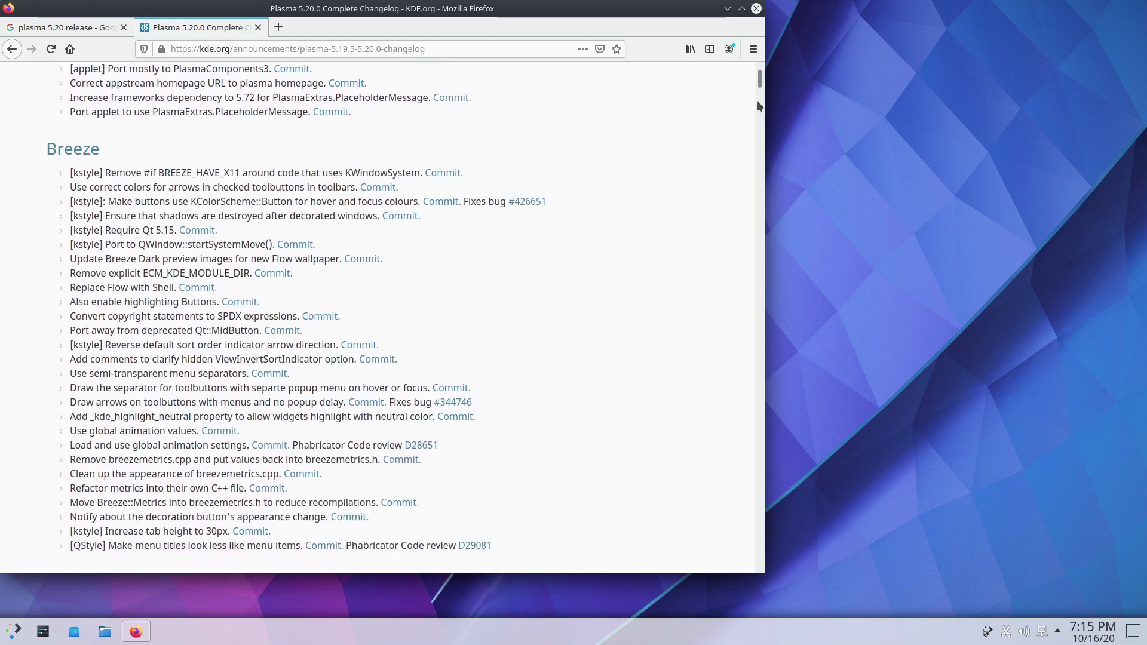
left_click_drag(758, 106, 732, 572)
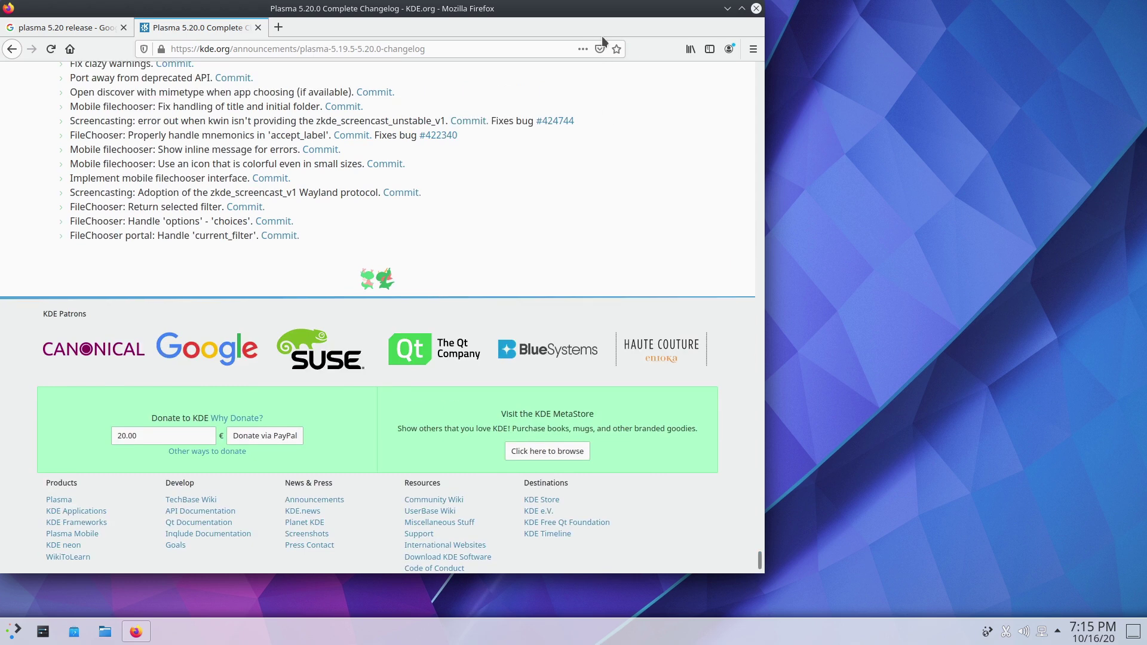
scroll(641, 159, "up", 20)
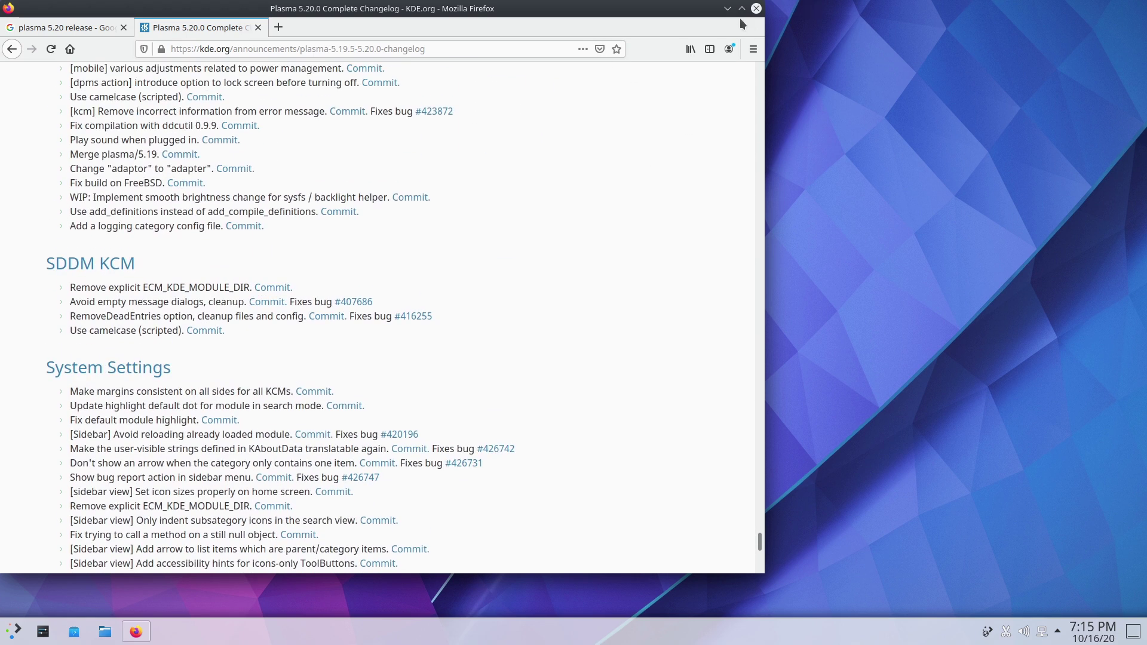
left_click(756, 8)
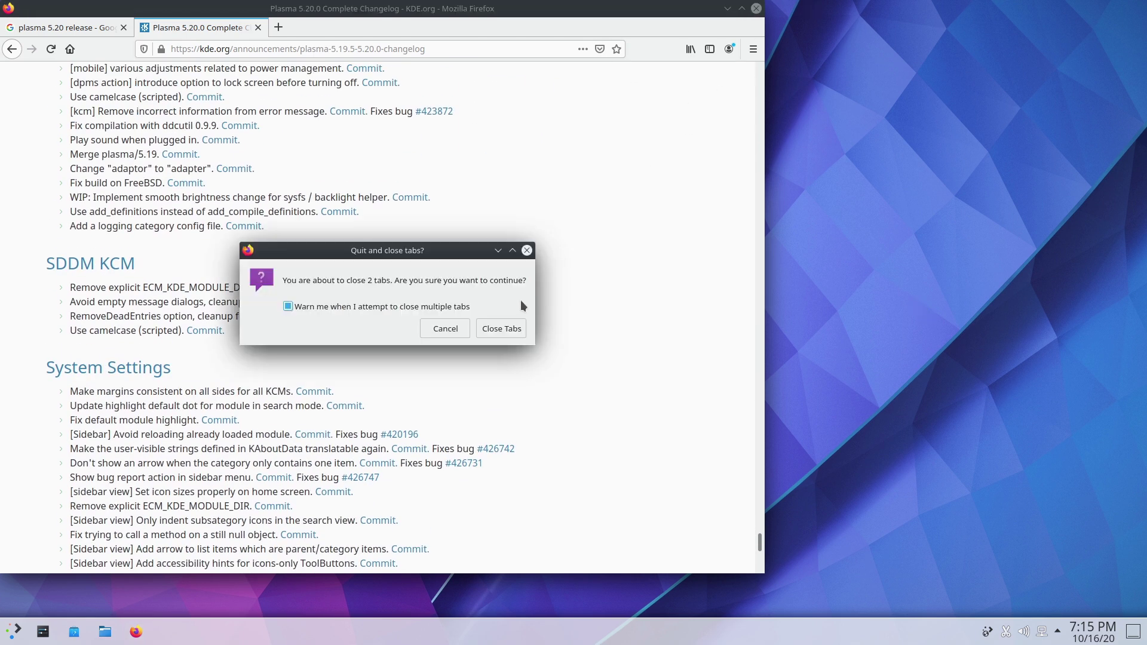
left_click(513, 329)
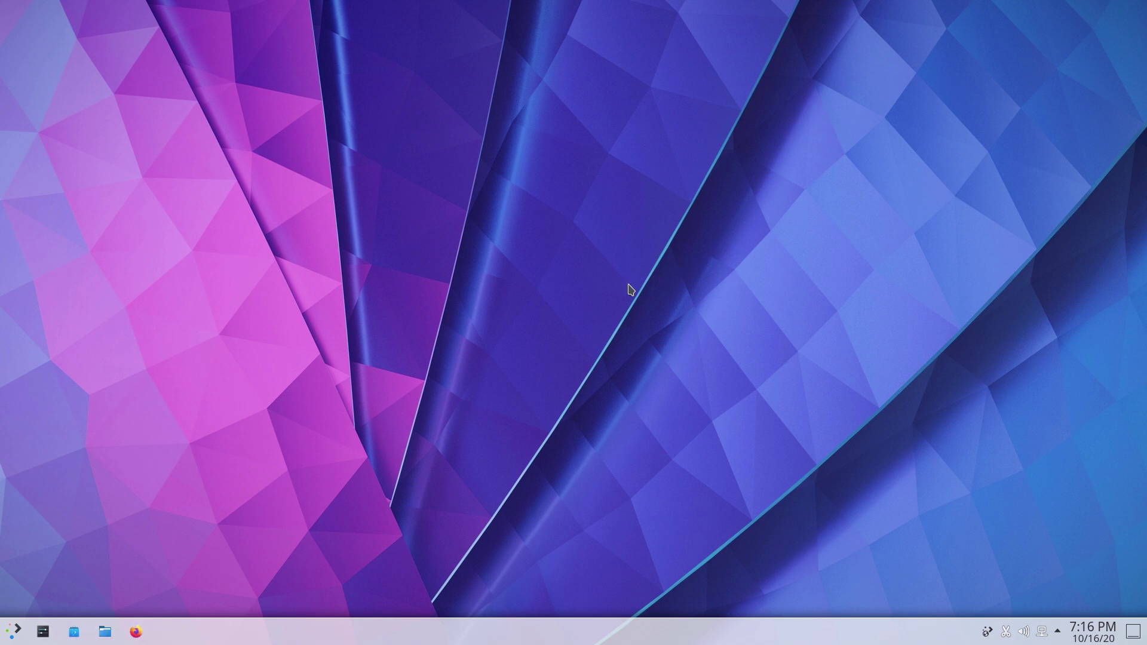
right_click(521, 300)
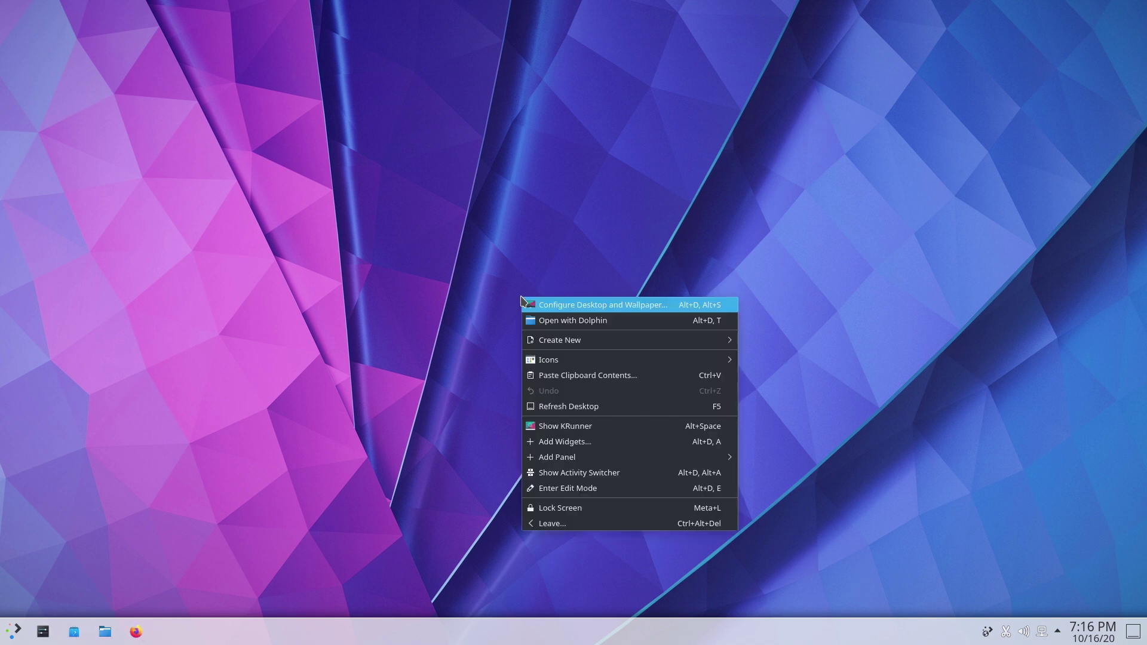
left_click(560, 285)
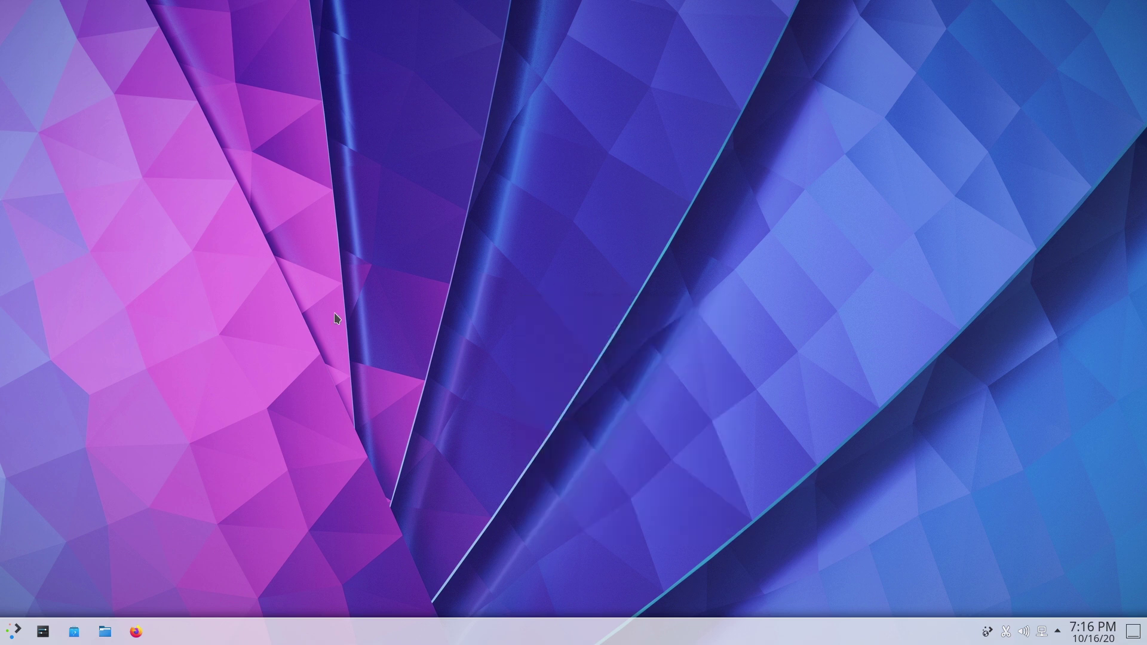
right_click(136, 632)
left_click(228, 451)
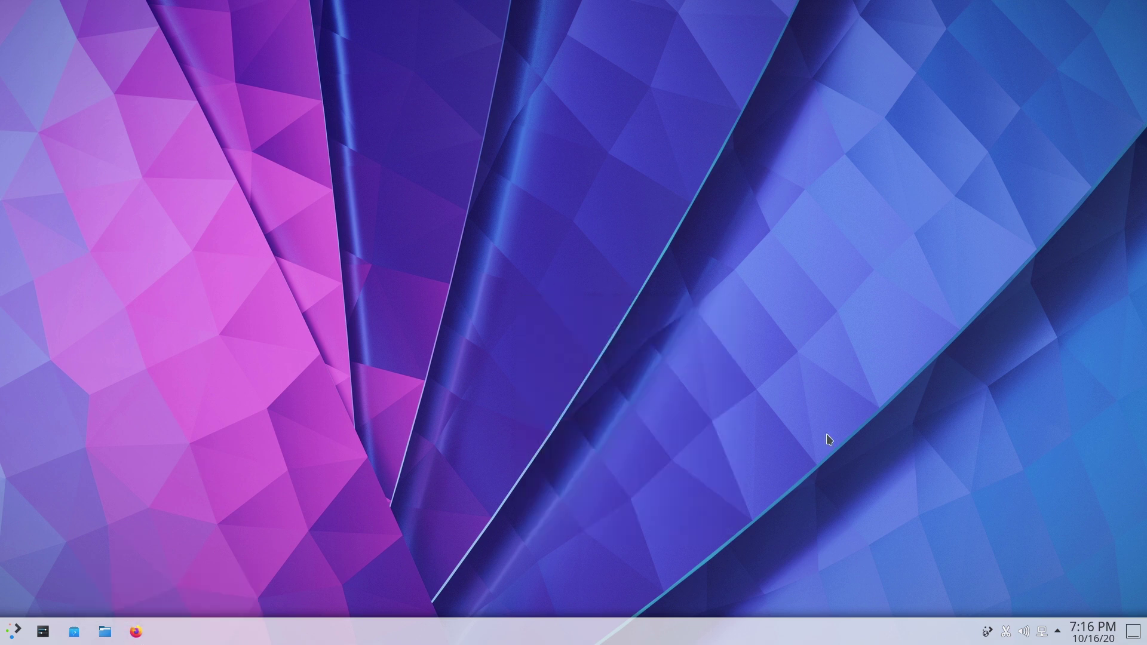